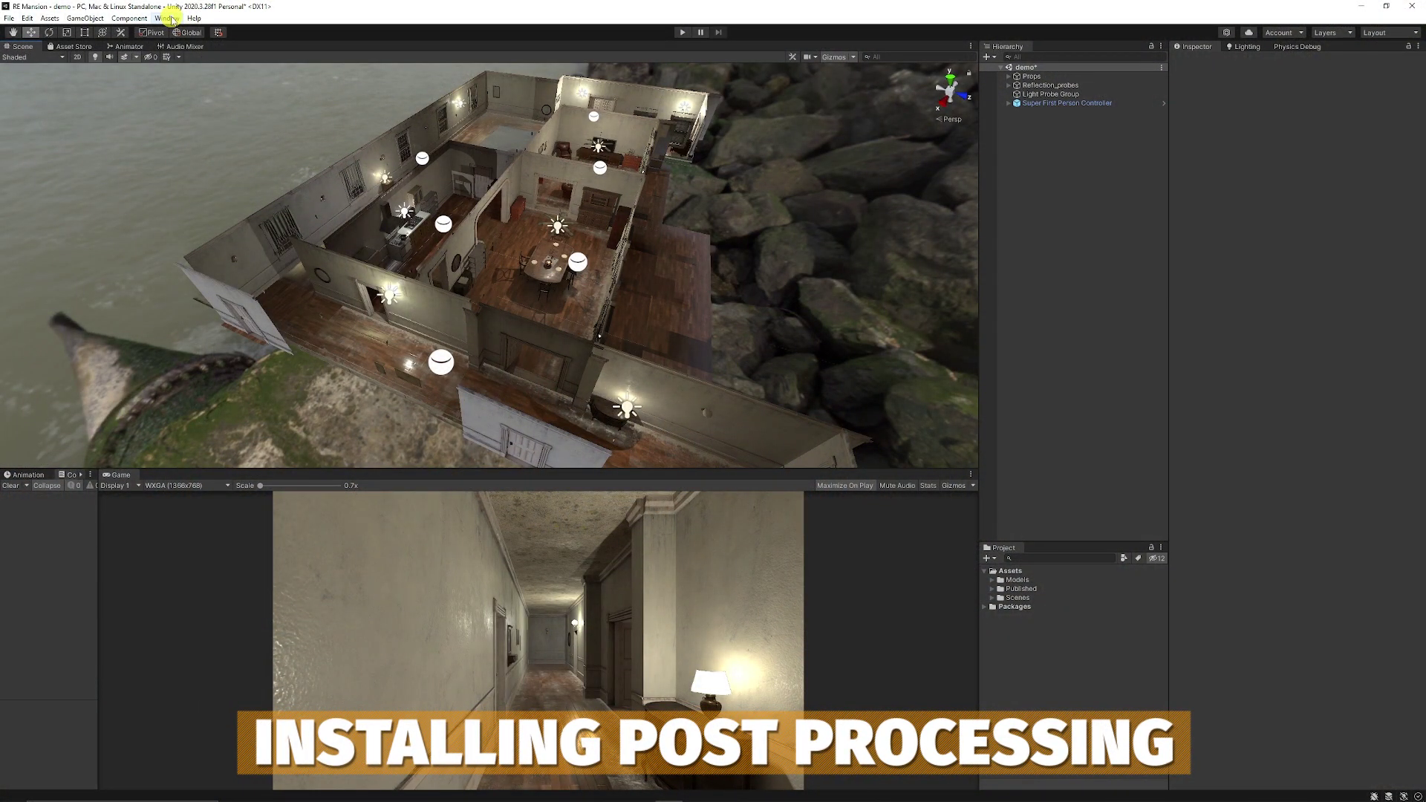
- Install the Post Processing 3.2.2 package from the Unity Registry, then close Package Manager
left_click(171, 20)
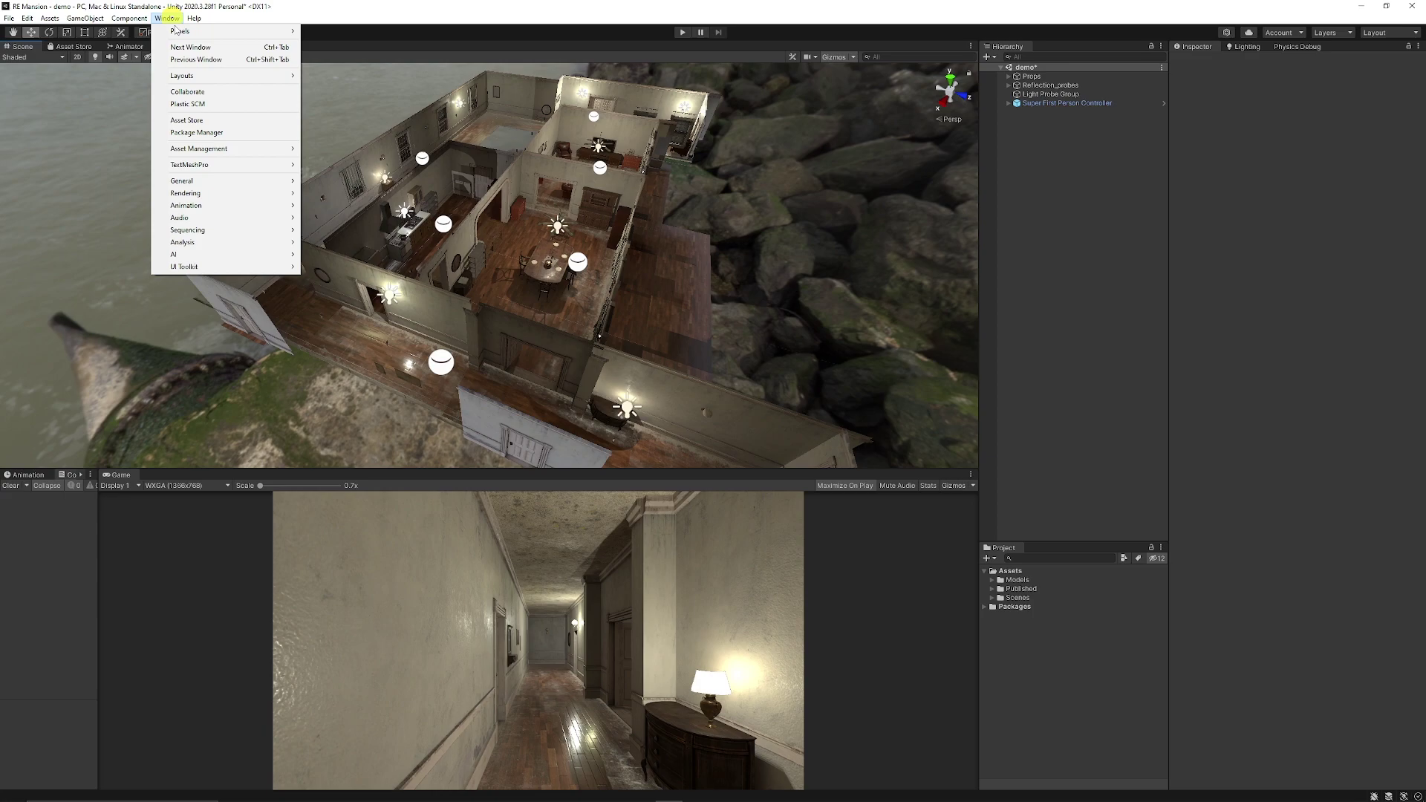
left_click(186, 133)
left_click(505, 167)
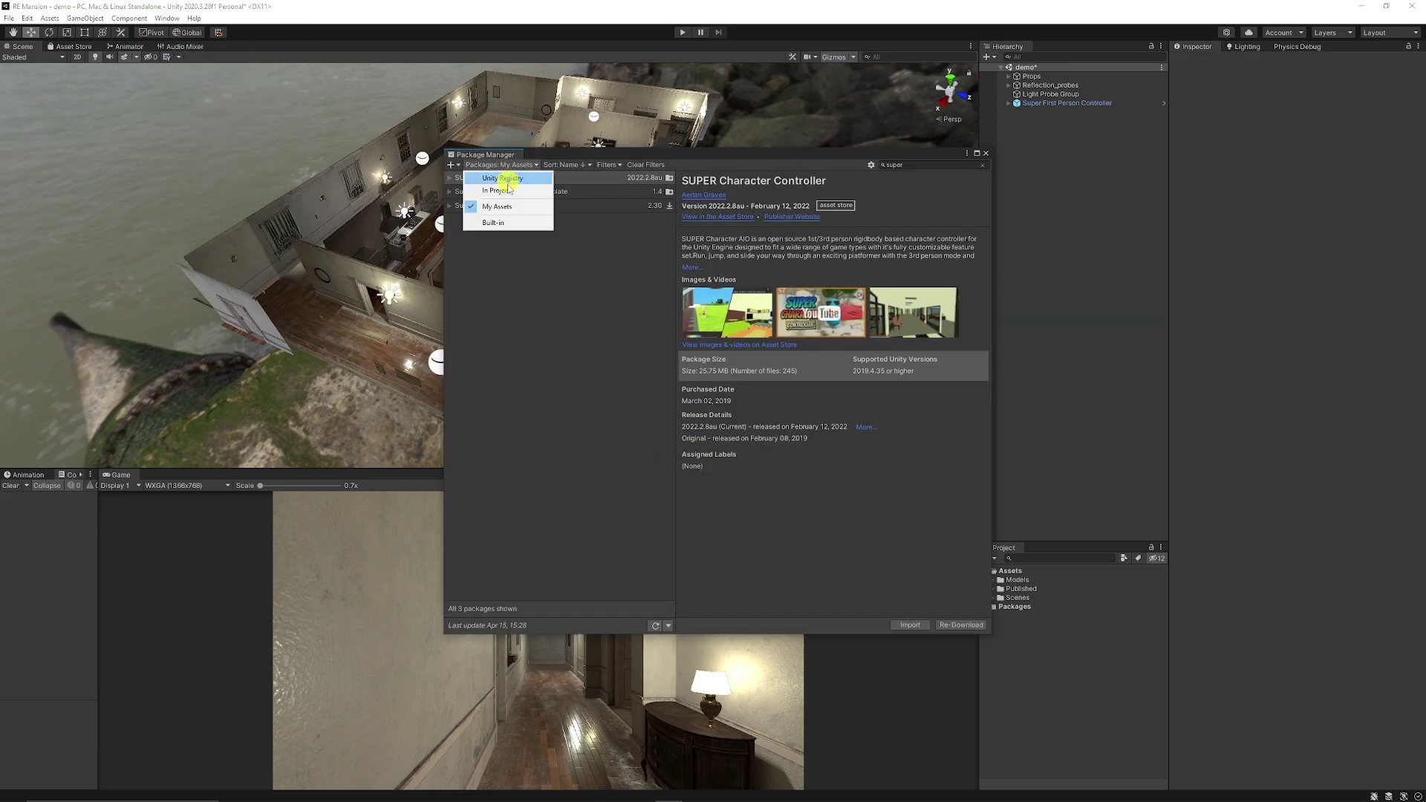
left_click(520, 190)
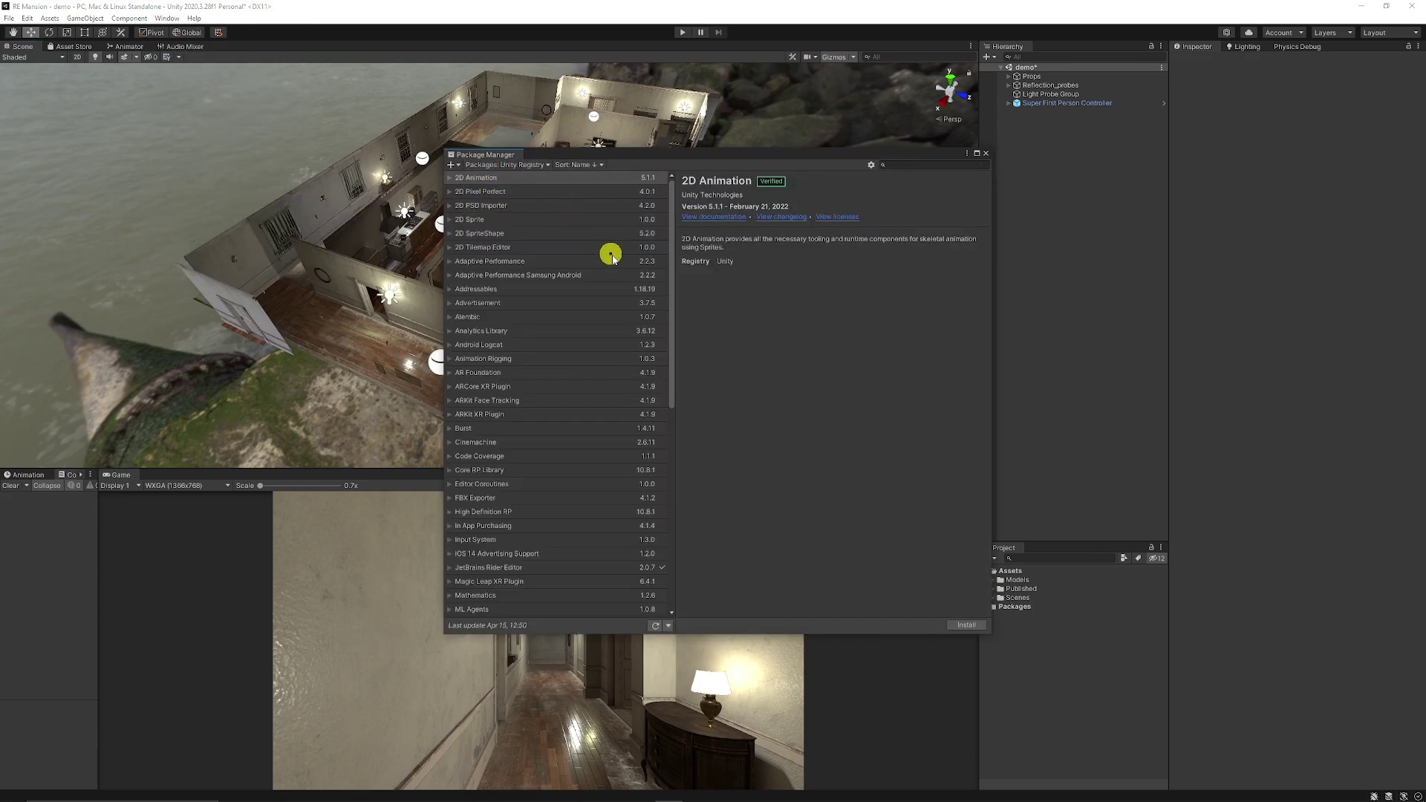
left_click(908, 165)
type("pos")
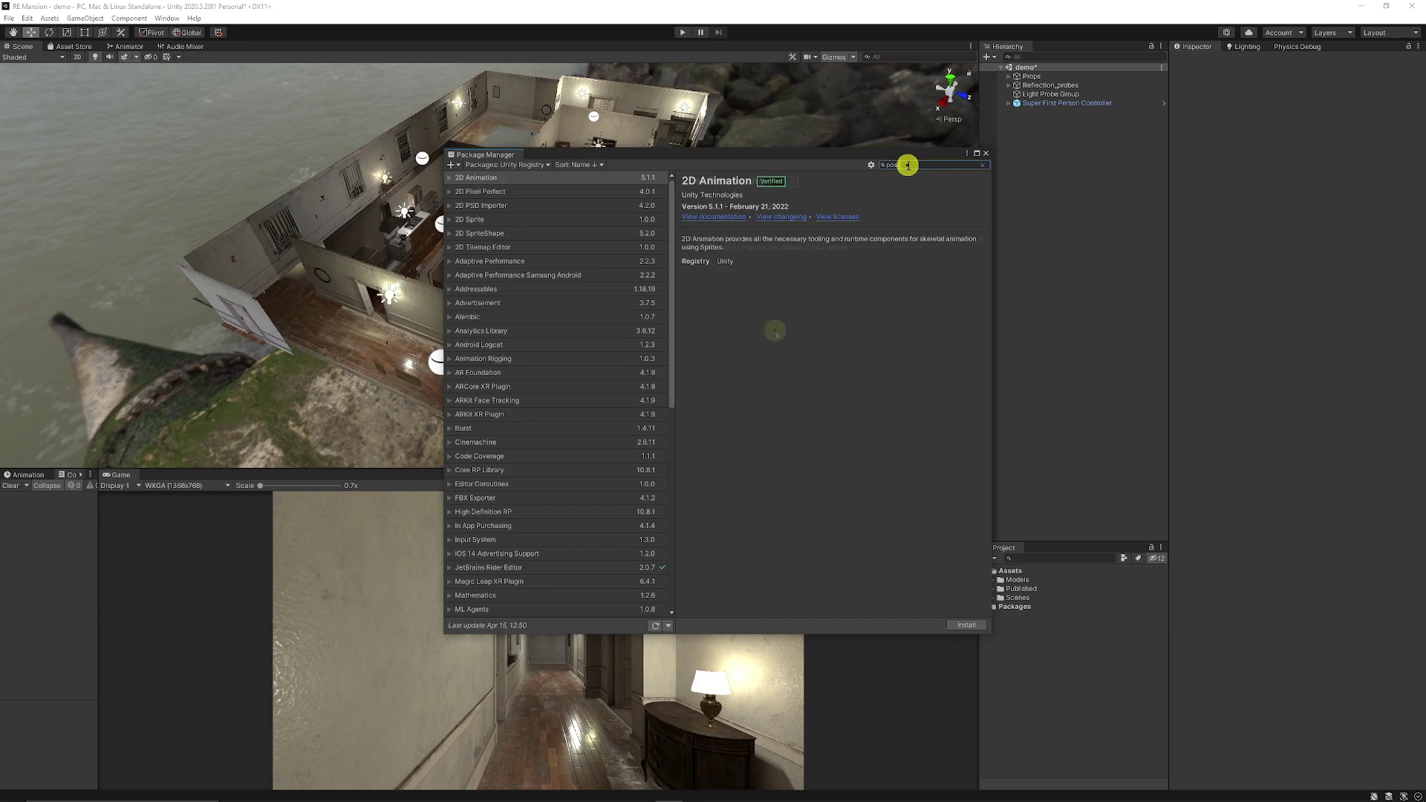
type("t")
left_click(493, 178)
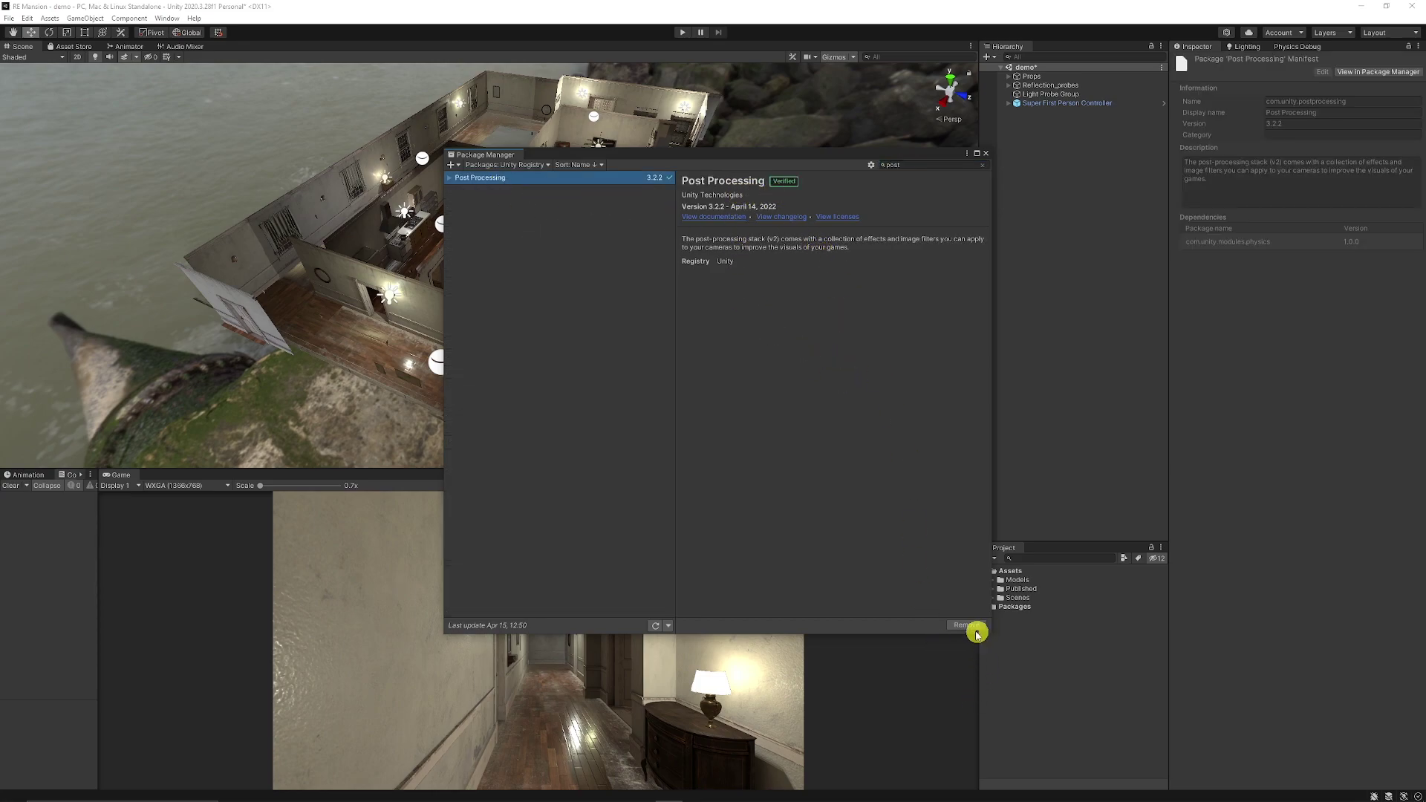
left_click(986, 153)
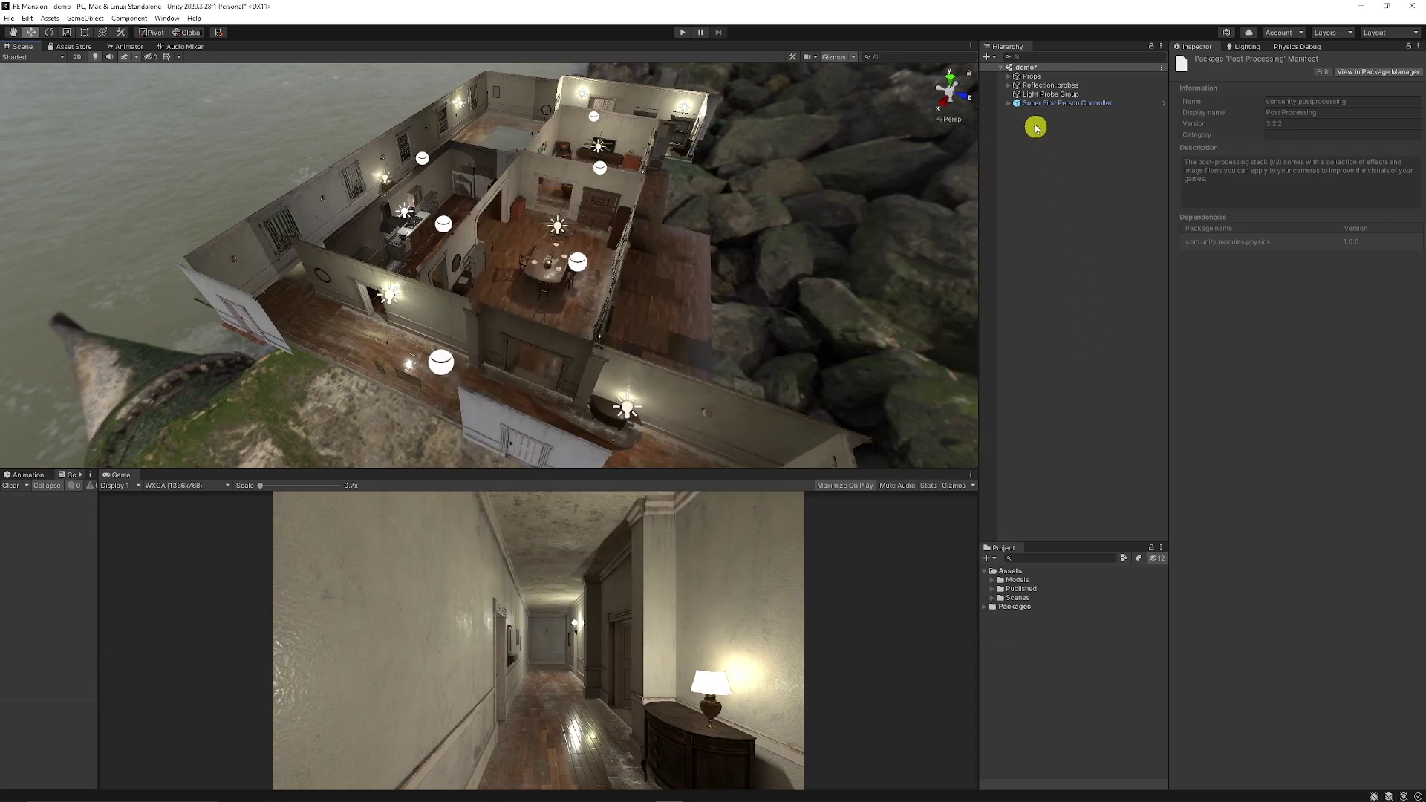
- Select the Super First Person Controller's Camera and review its Post-process Layer and layer list
left_click(1011, 105)
left_click(1059, 112)
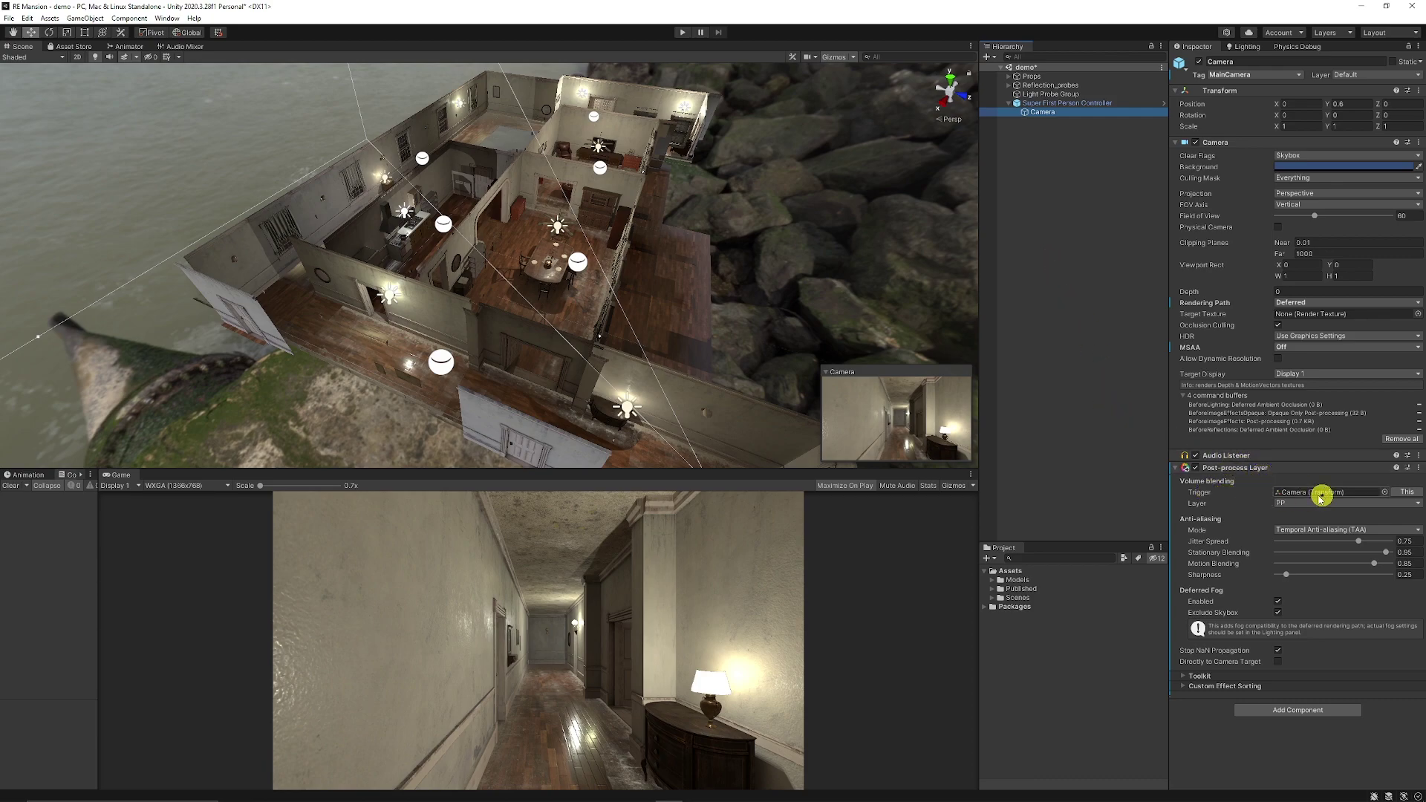
left_click(1355, 76)
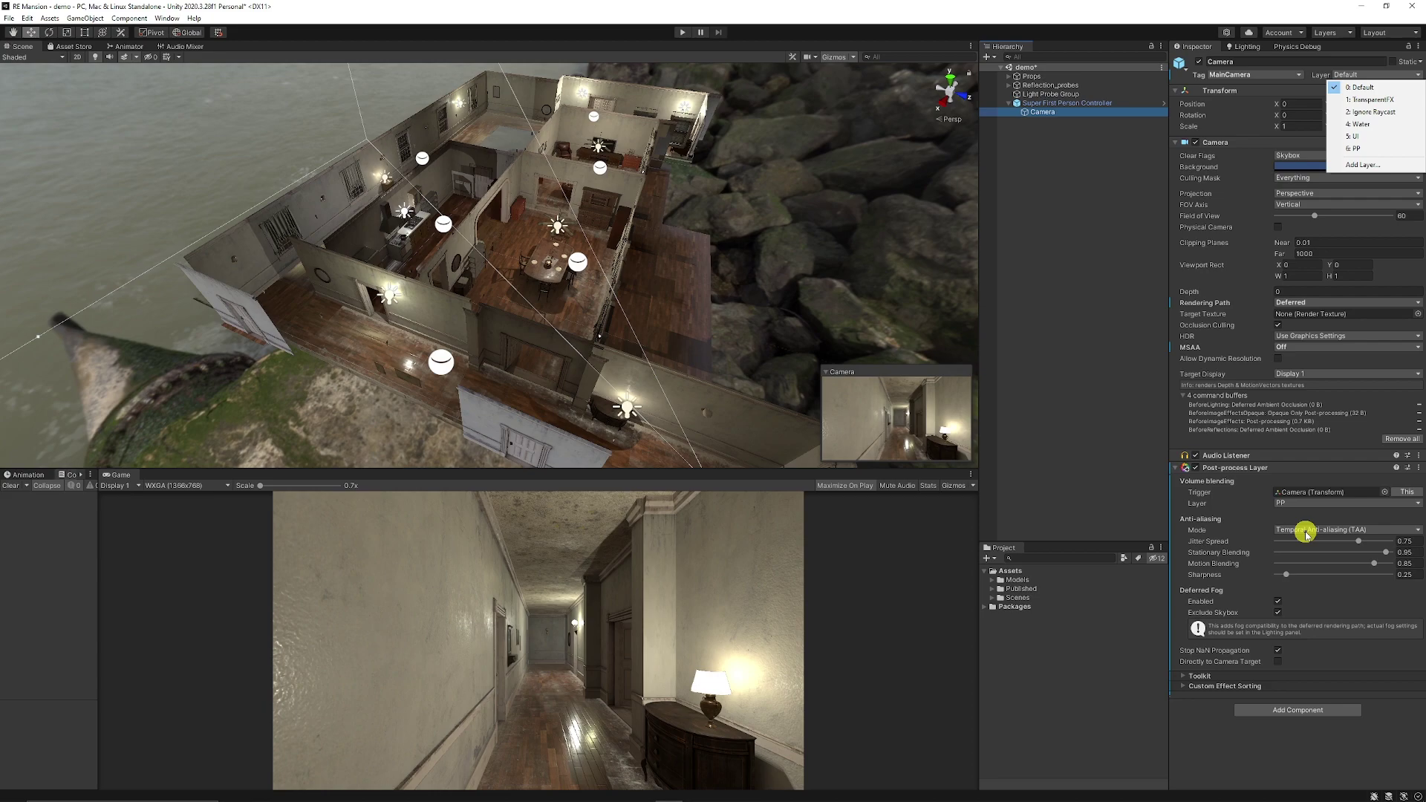
left_click(1040, 227)
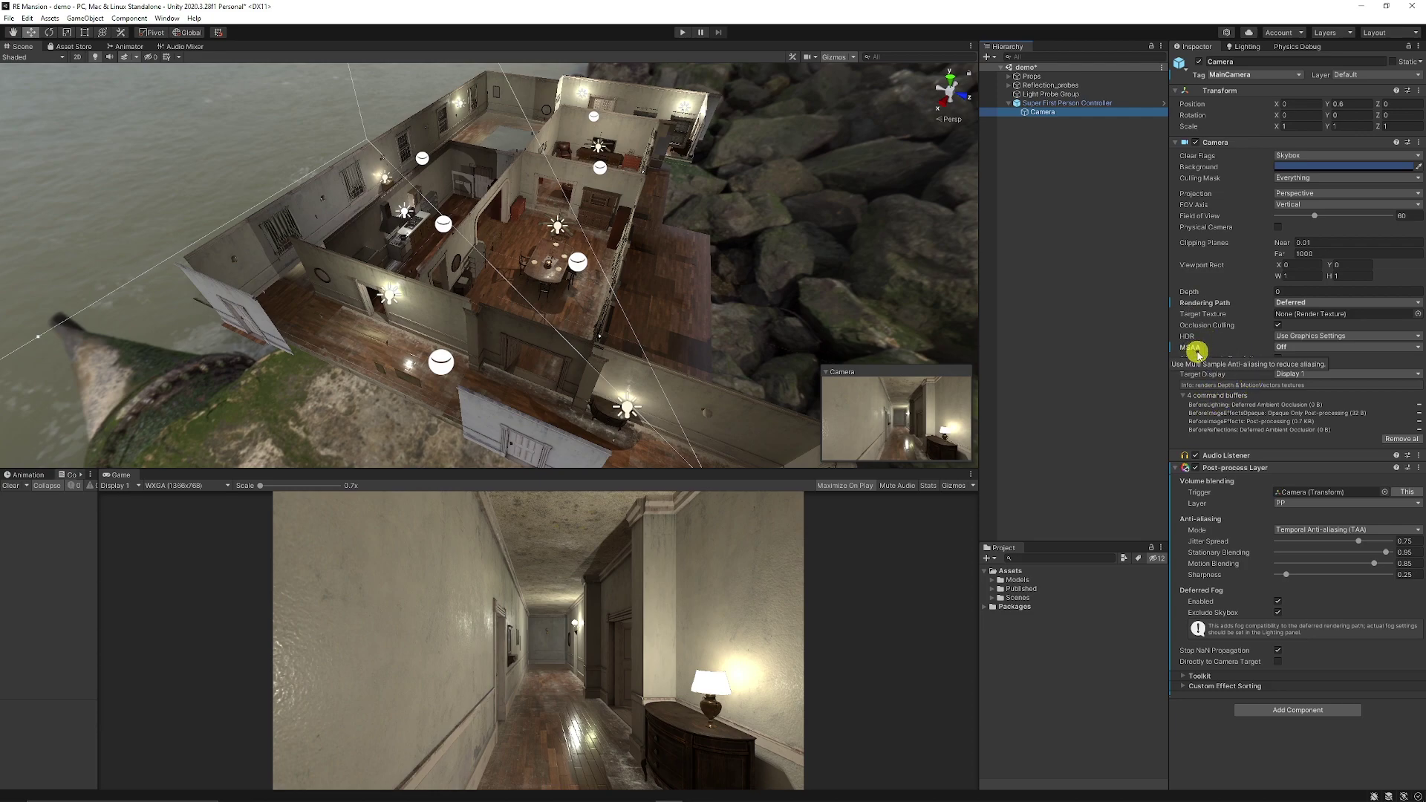
- Add a Cube to the scene from the Hierarchy's 3D Object menu
right_click(1042, 151)
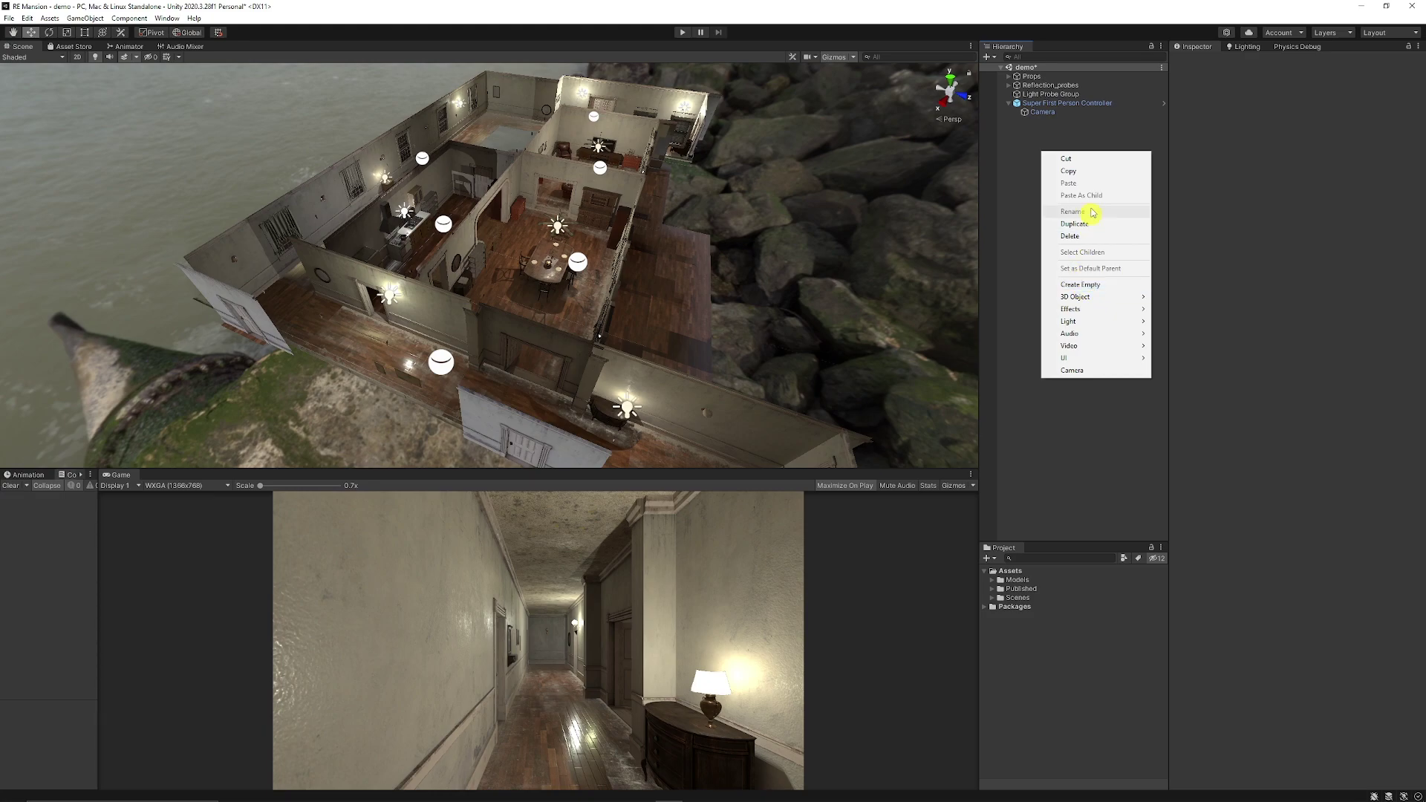
mouse_move(1105, 300)
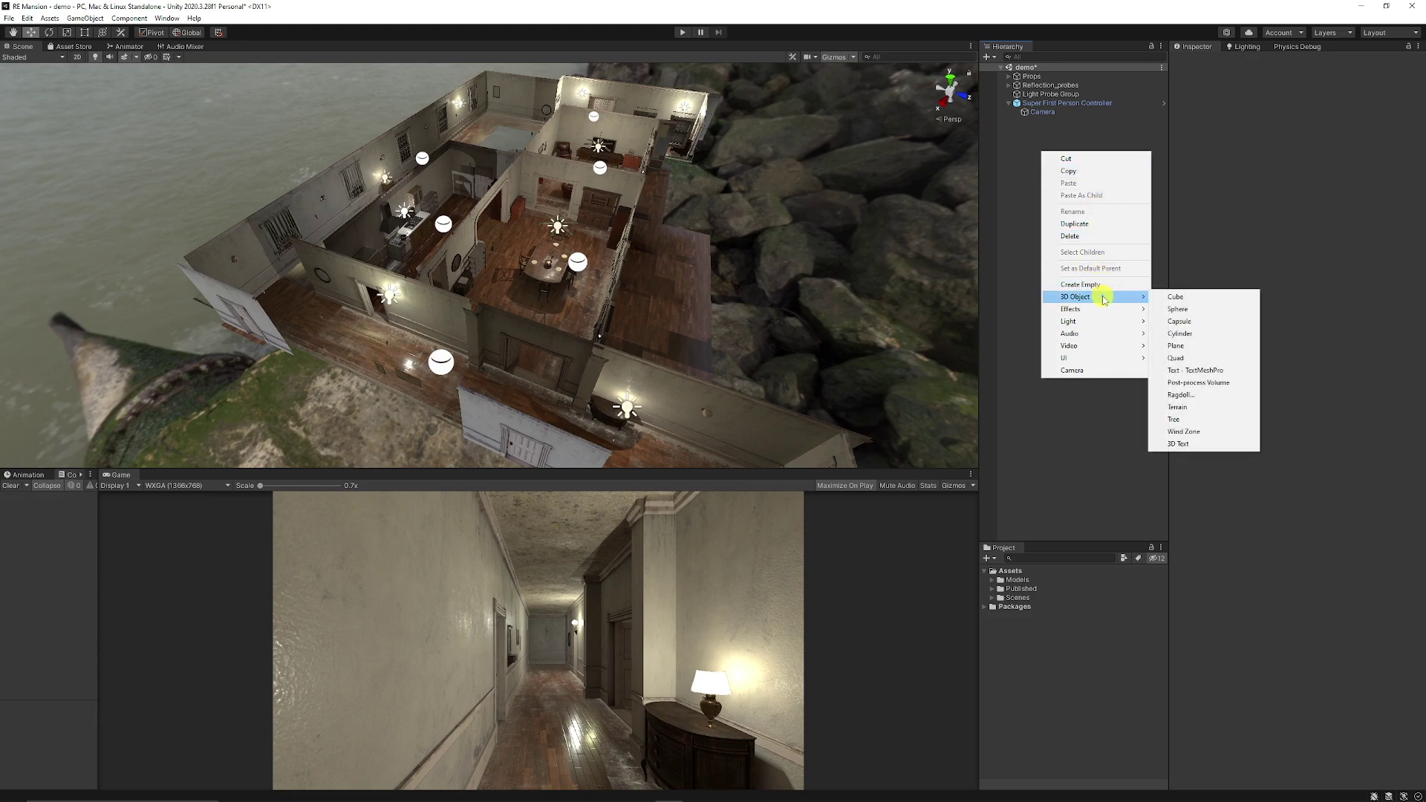
mouse_move(1092, 360)
right_click(1027, 137)
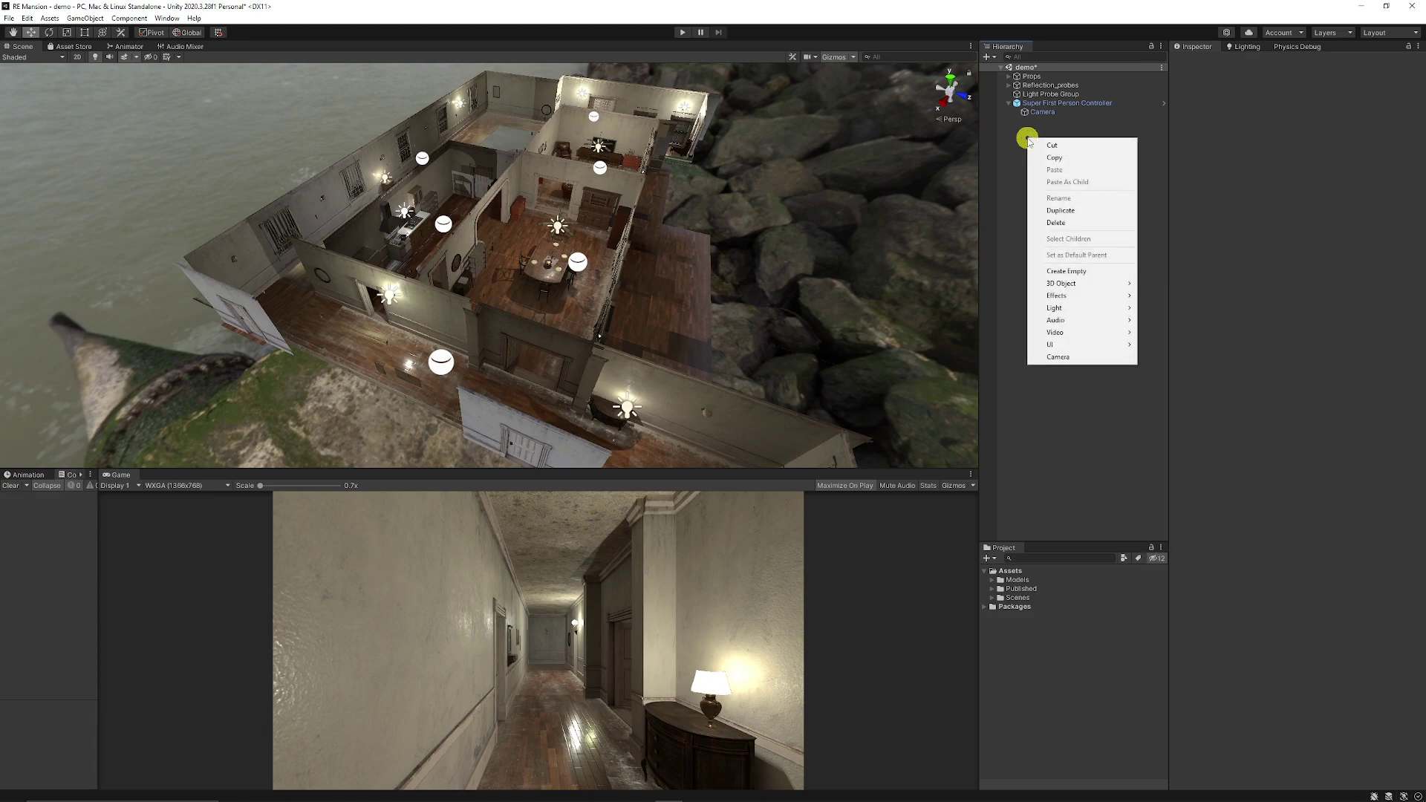
mouse_move(1081, 283)
left_click(1178, 286)
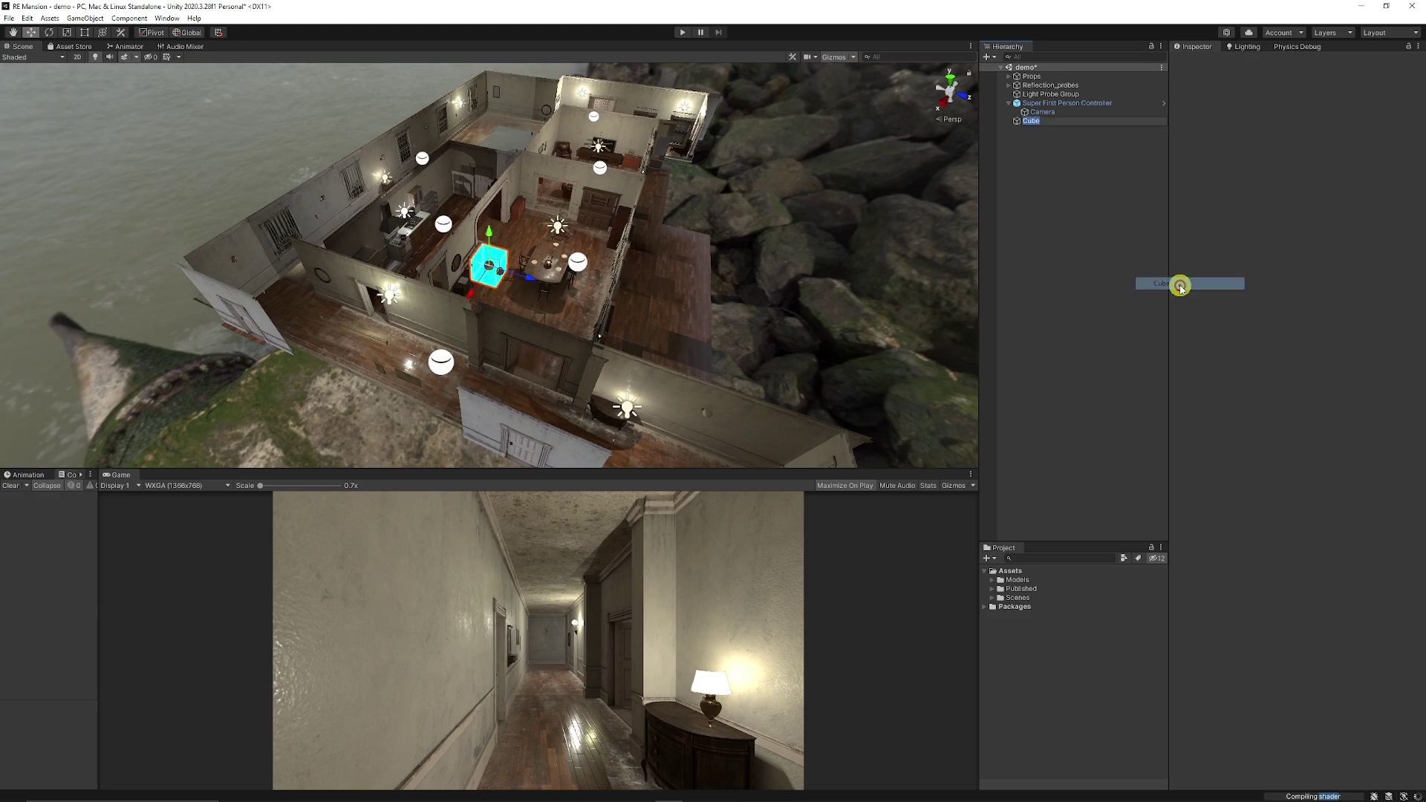
- Stretch the cube with the Rect tool into a long box along the corridor
left_click_drag(494, 261, 589, 341, "alt")
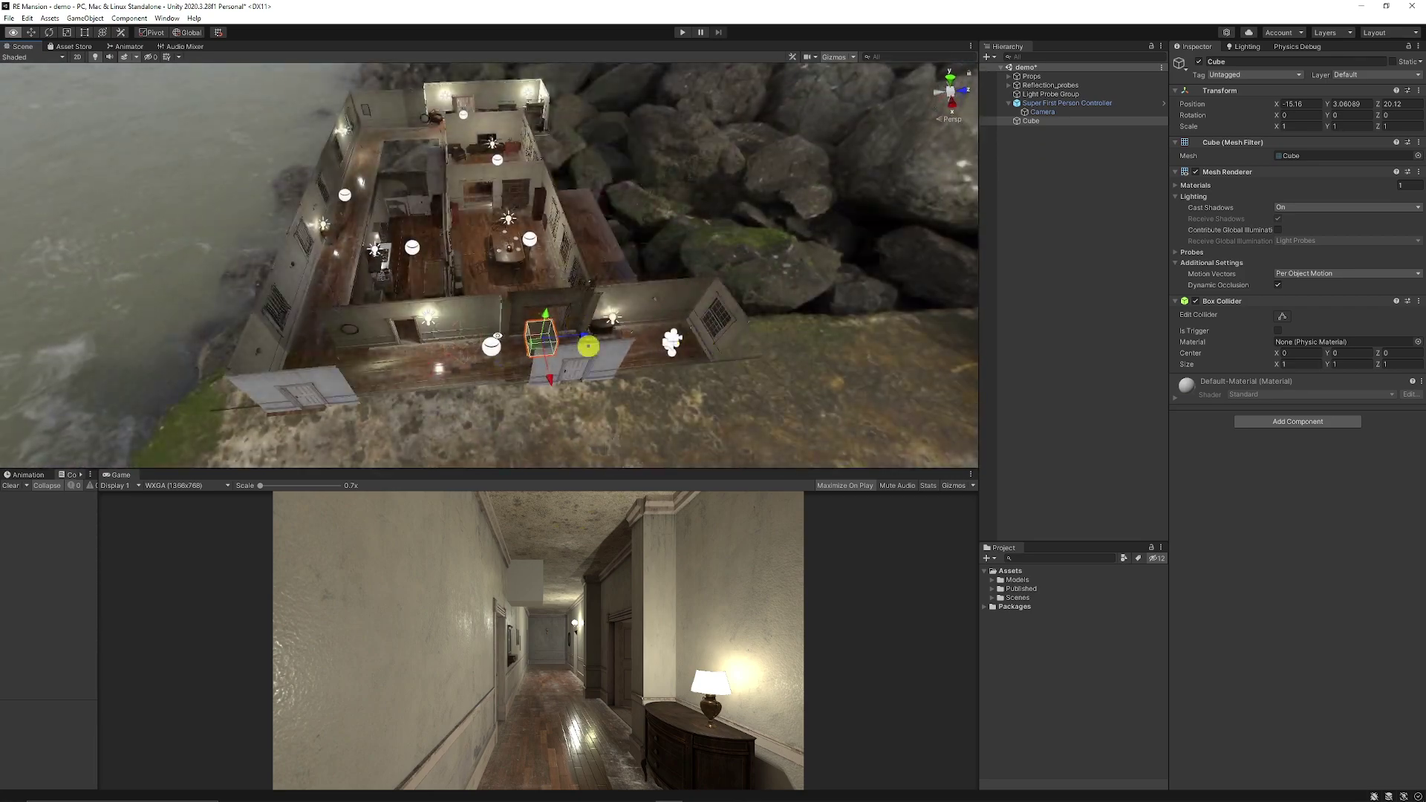
left_click(83, 34)
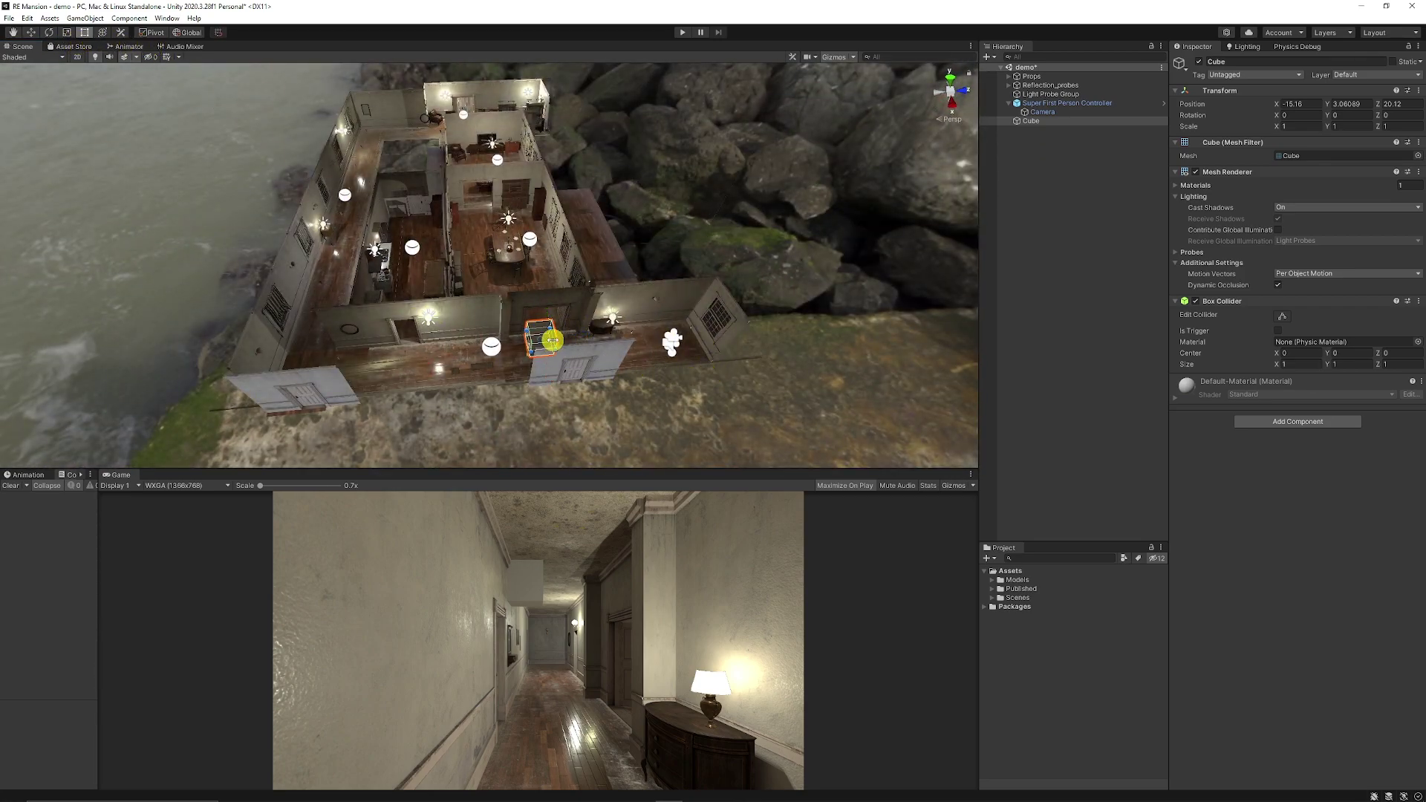
left_click_drag(552, 341, 542, 149)
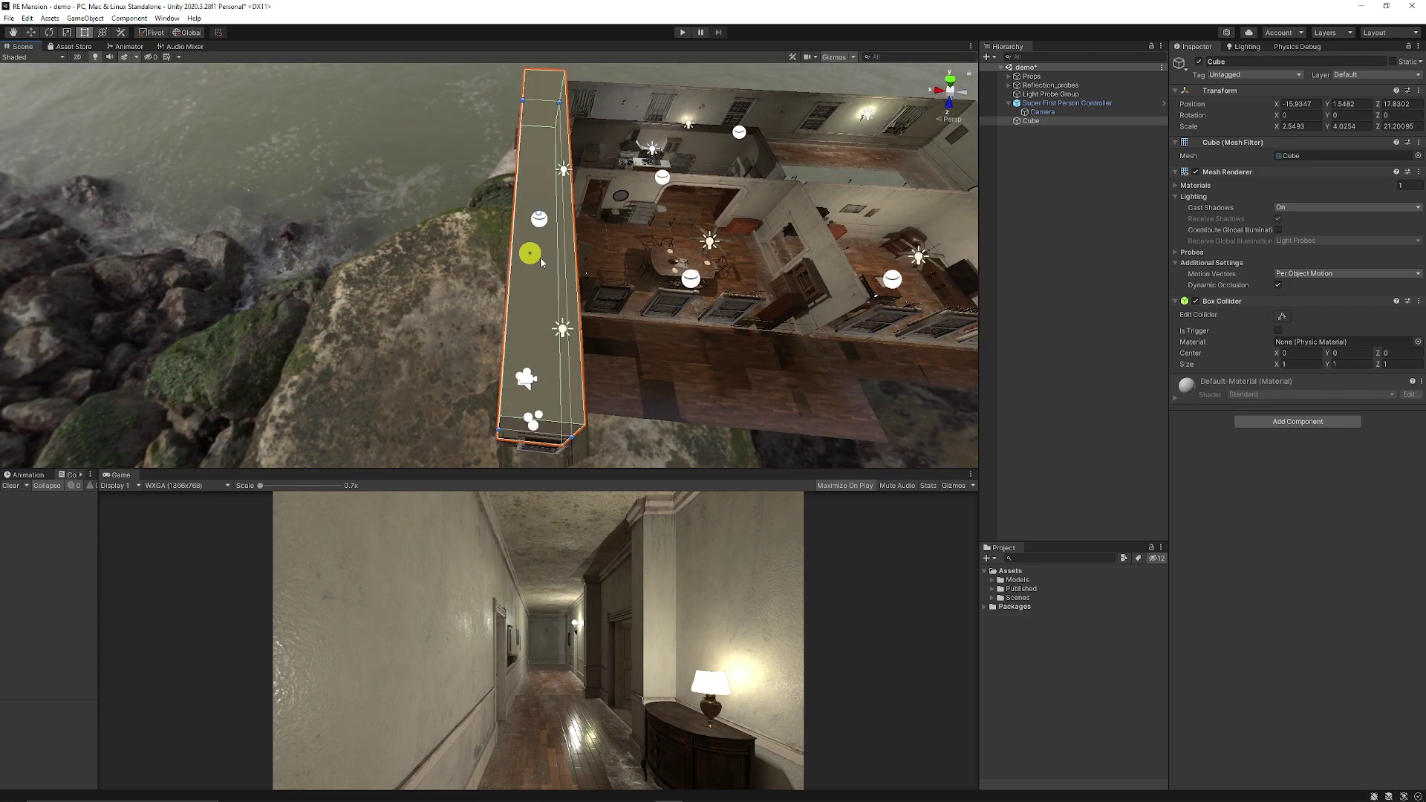
scroll(541, 258, "up", 1)
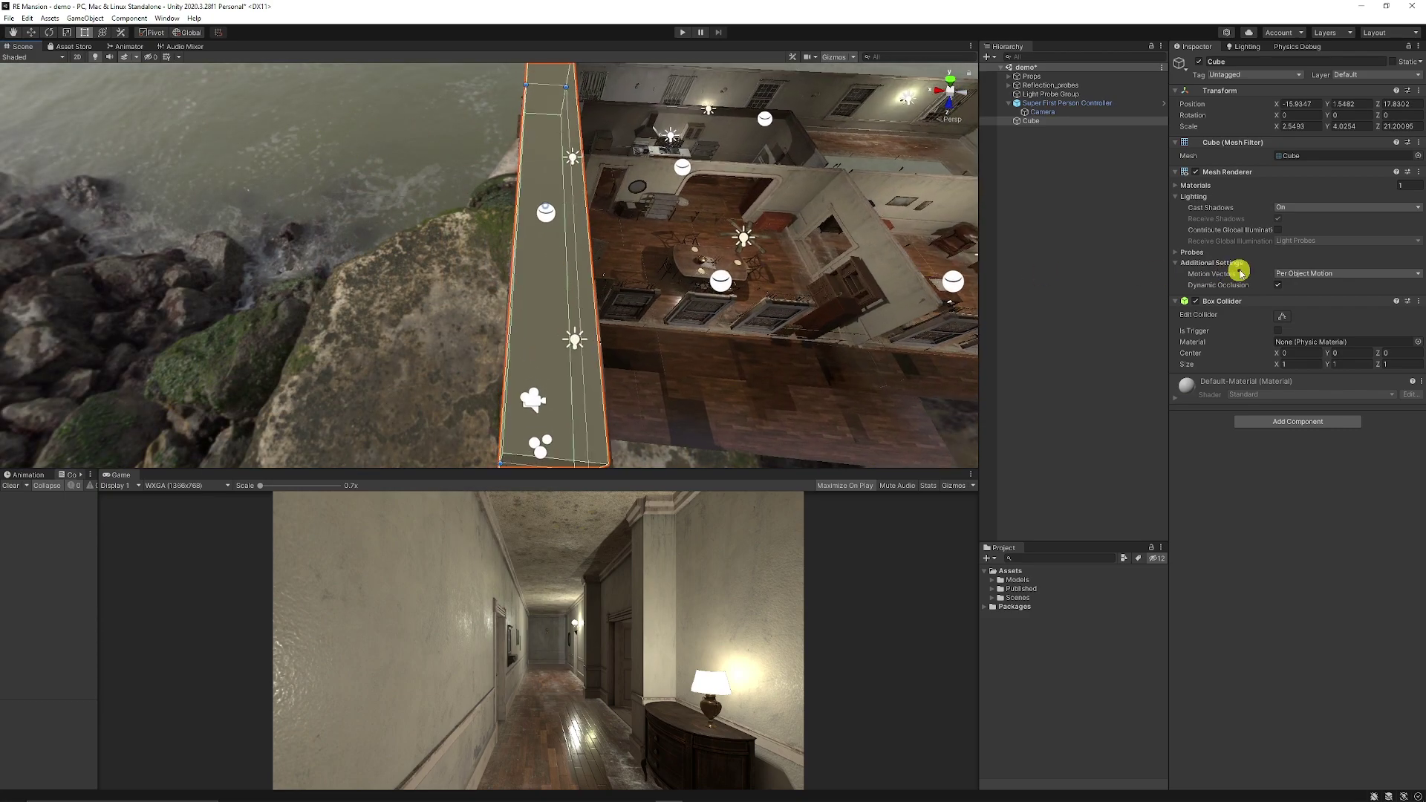
- Remove the cube's Mesh Renderer and set its Box Collider to Is Trigger
left_click(1417, 173)
left_click(1330, 202)
left_click_drag(726, 277, 876, 268, "alt")
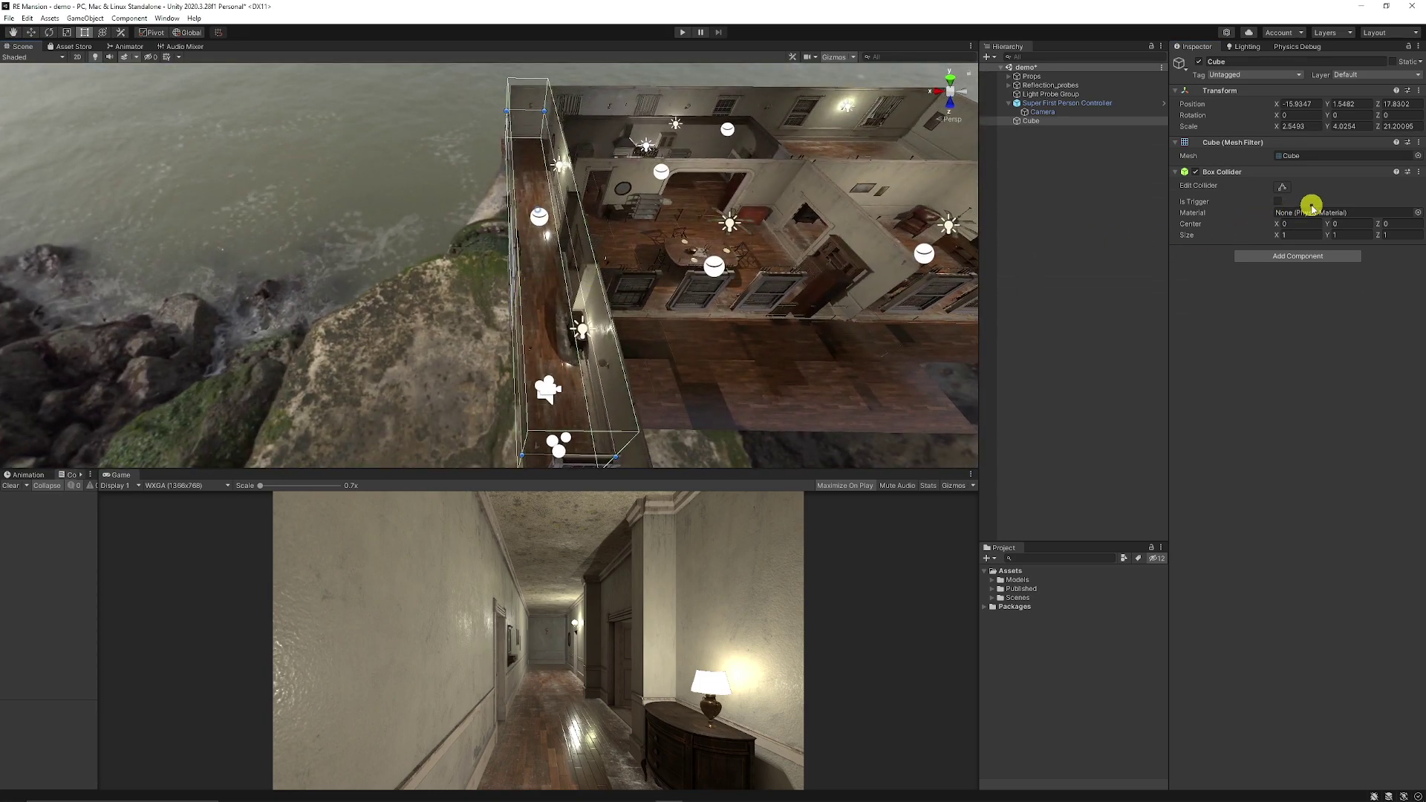
left_click(1278, 201)
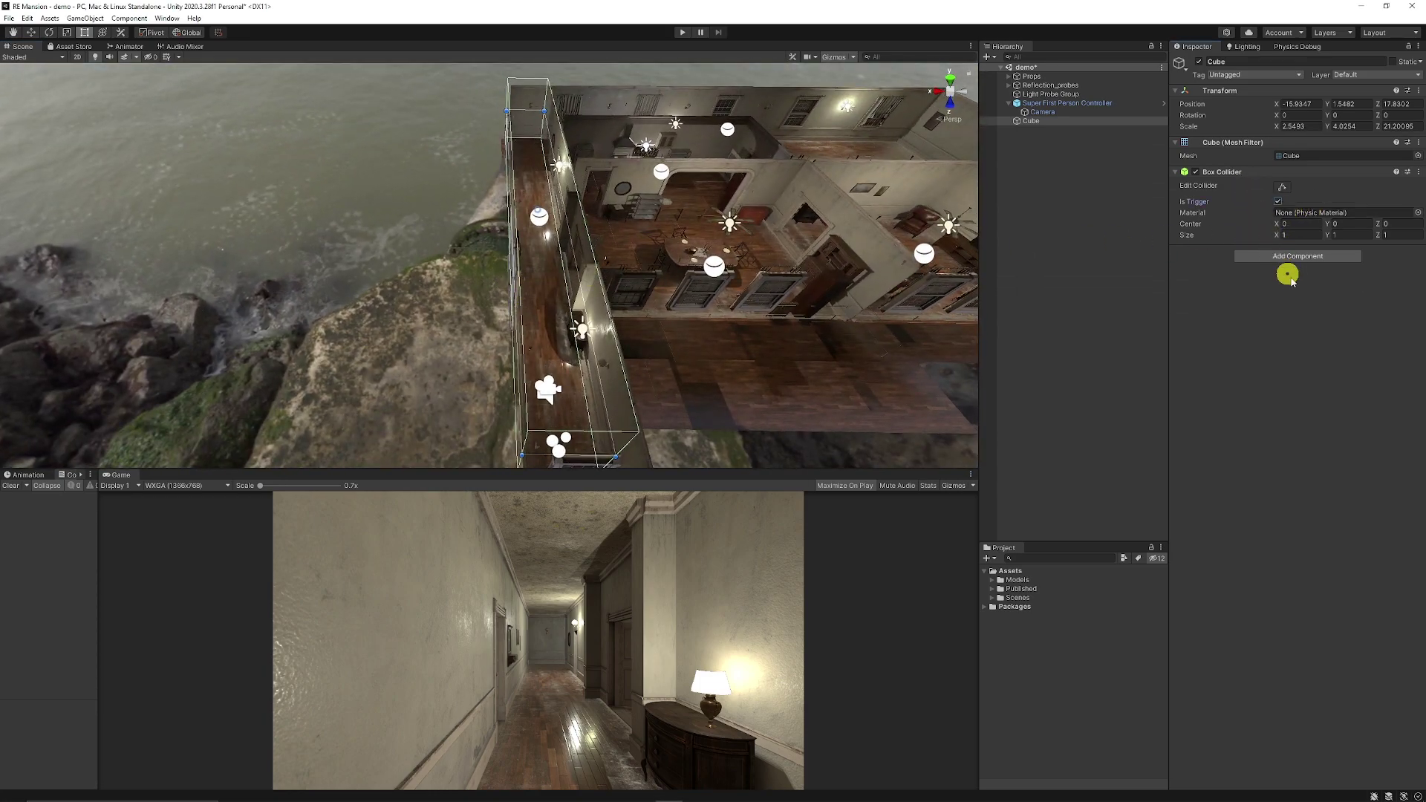
- Add a Post-process Volume component to the cube, leaving Is Global unticked
left_click(1287, 256)
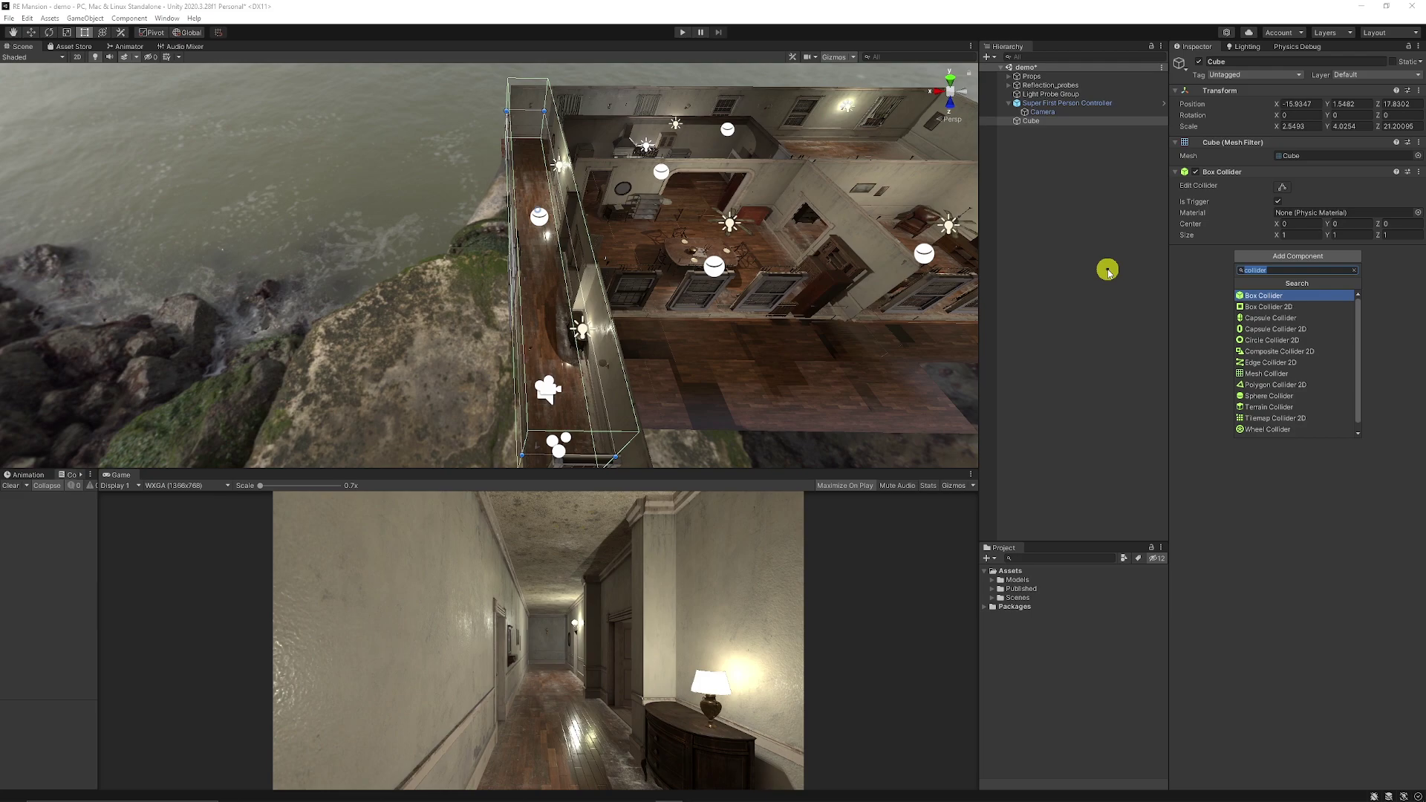
type("post")
key("Down")
key("Down")
key("Return")
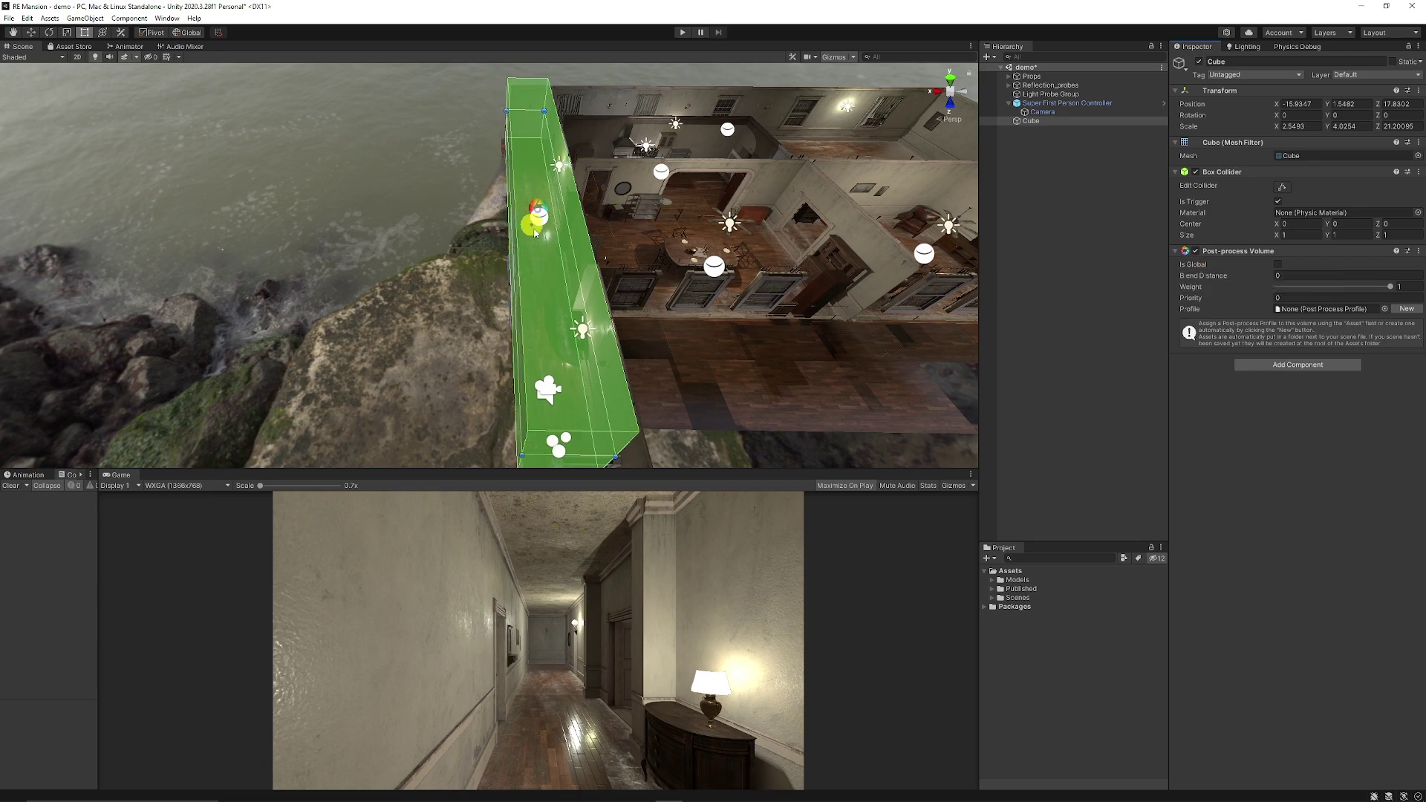
left_click(1280, 264)
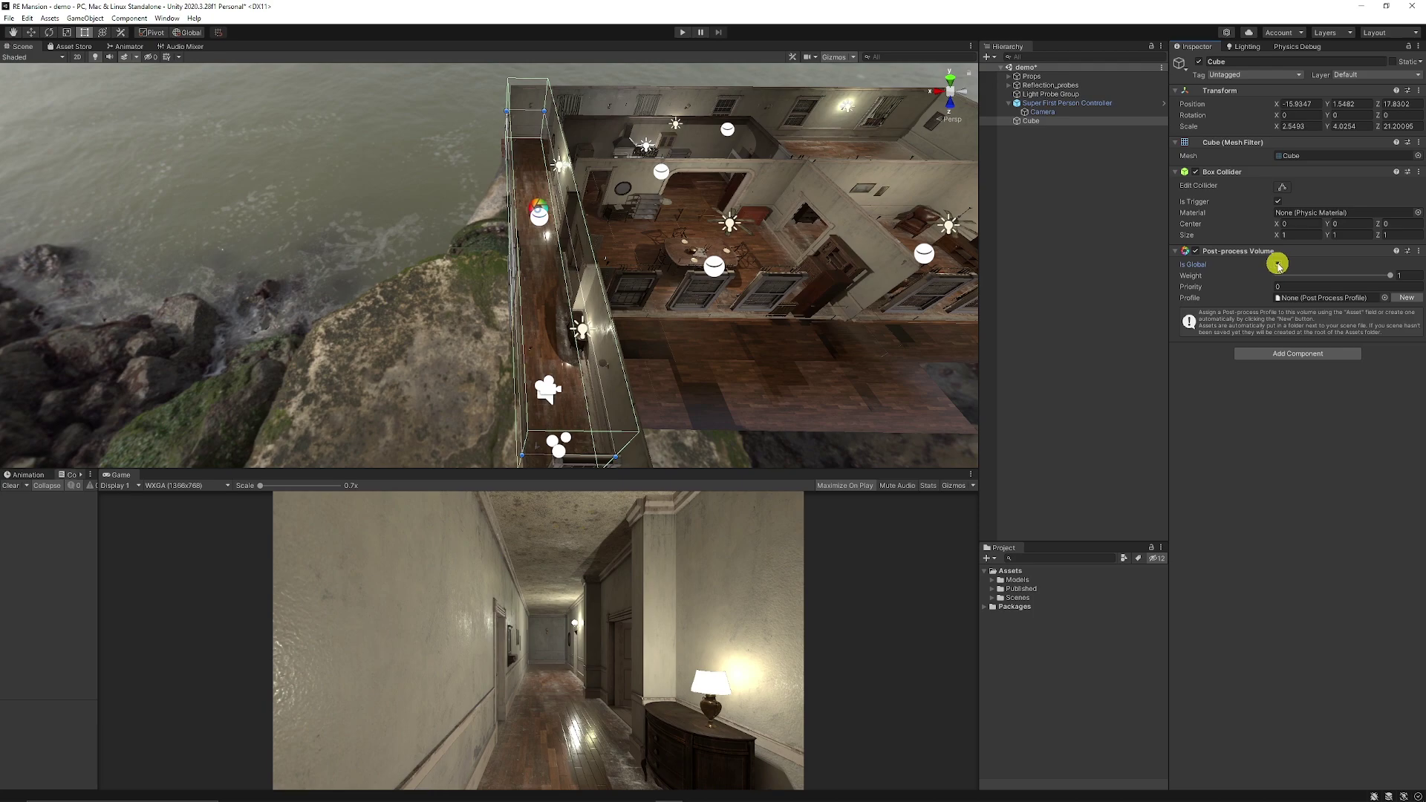
left_click(1278, 265)
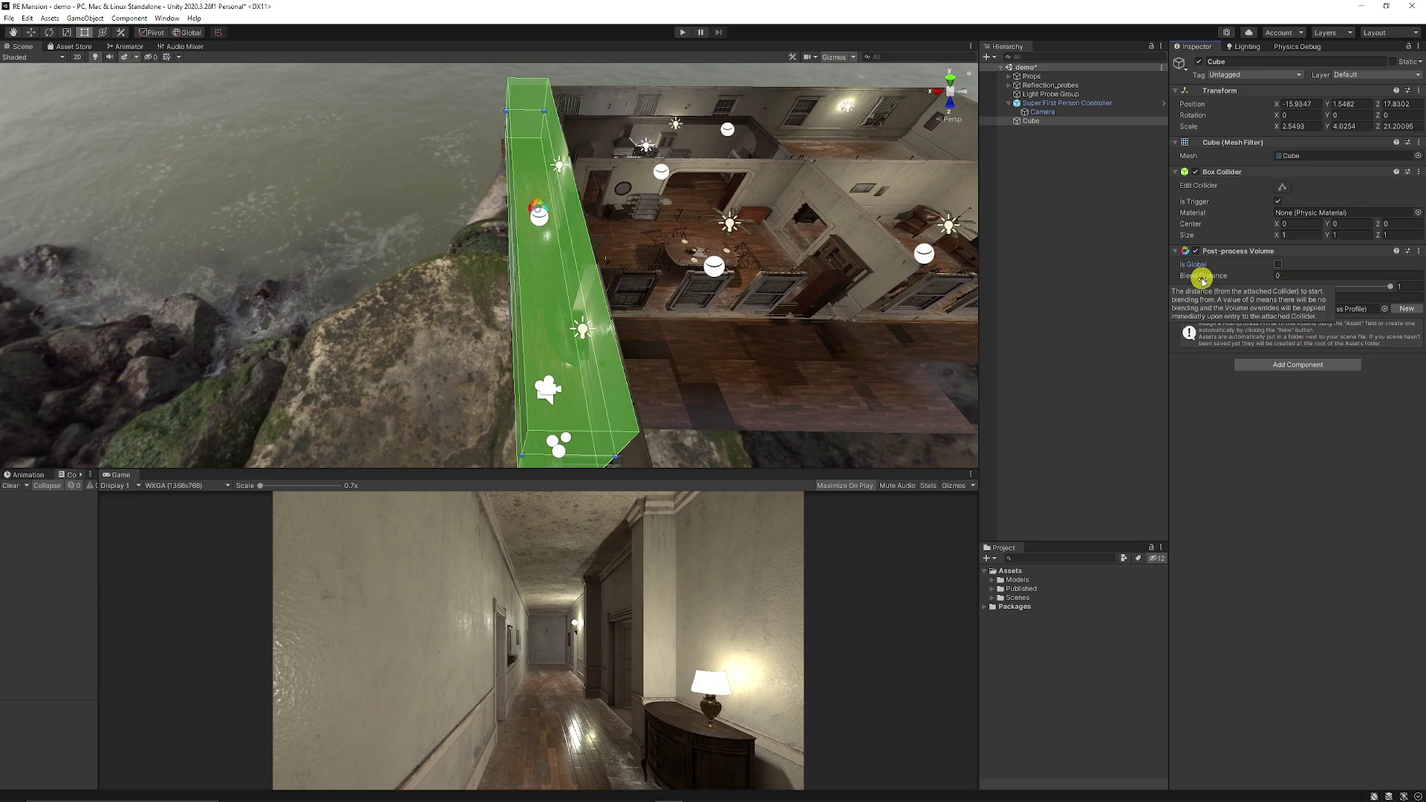
- Set the volume's Blend Distance to 1, keeping Weight at 1
left_click_drag(720, 271, 554, 267, "alt")
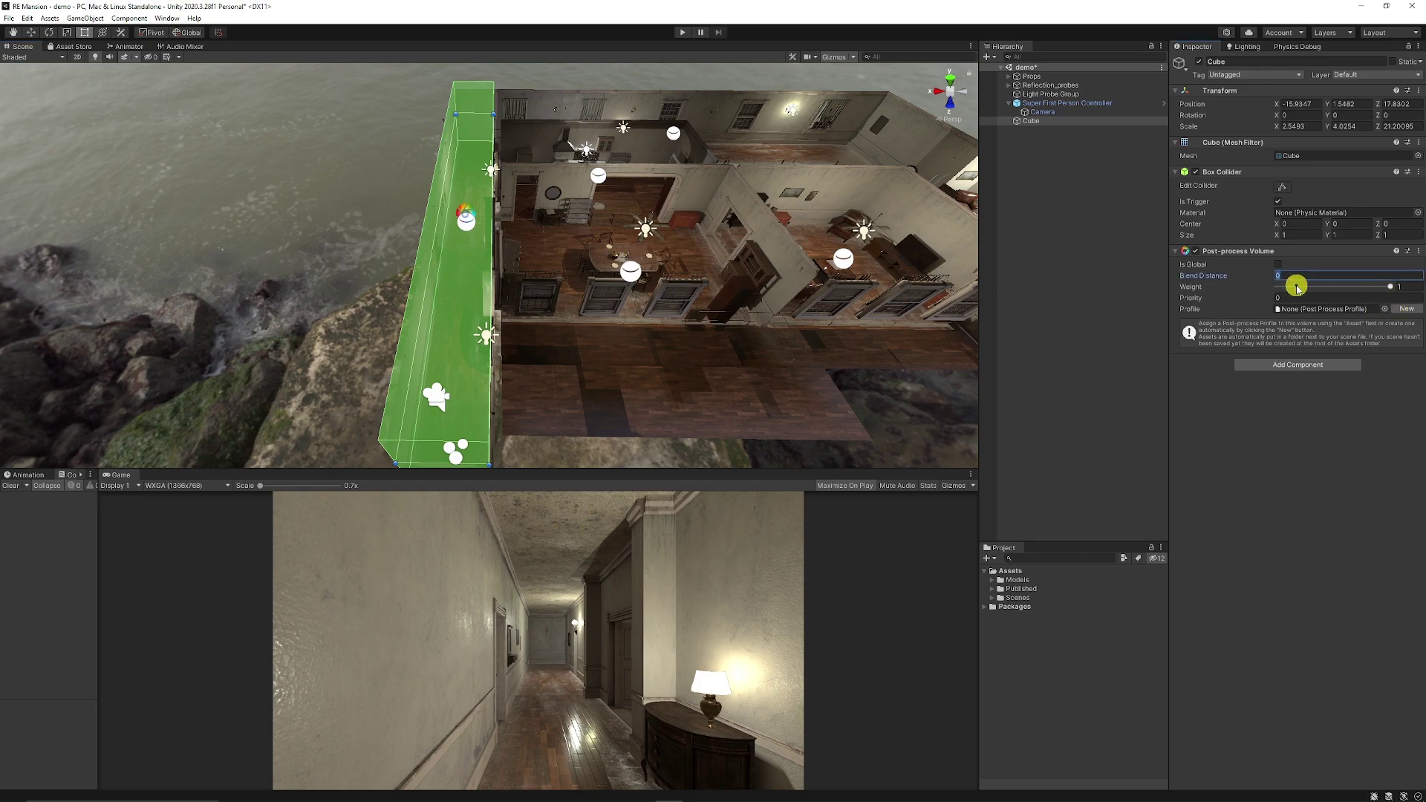
type("1")
left_click_drag(557, 312, 532, 211, "alt")
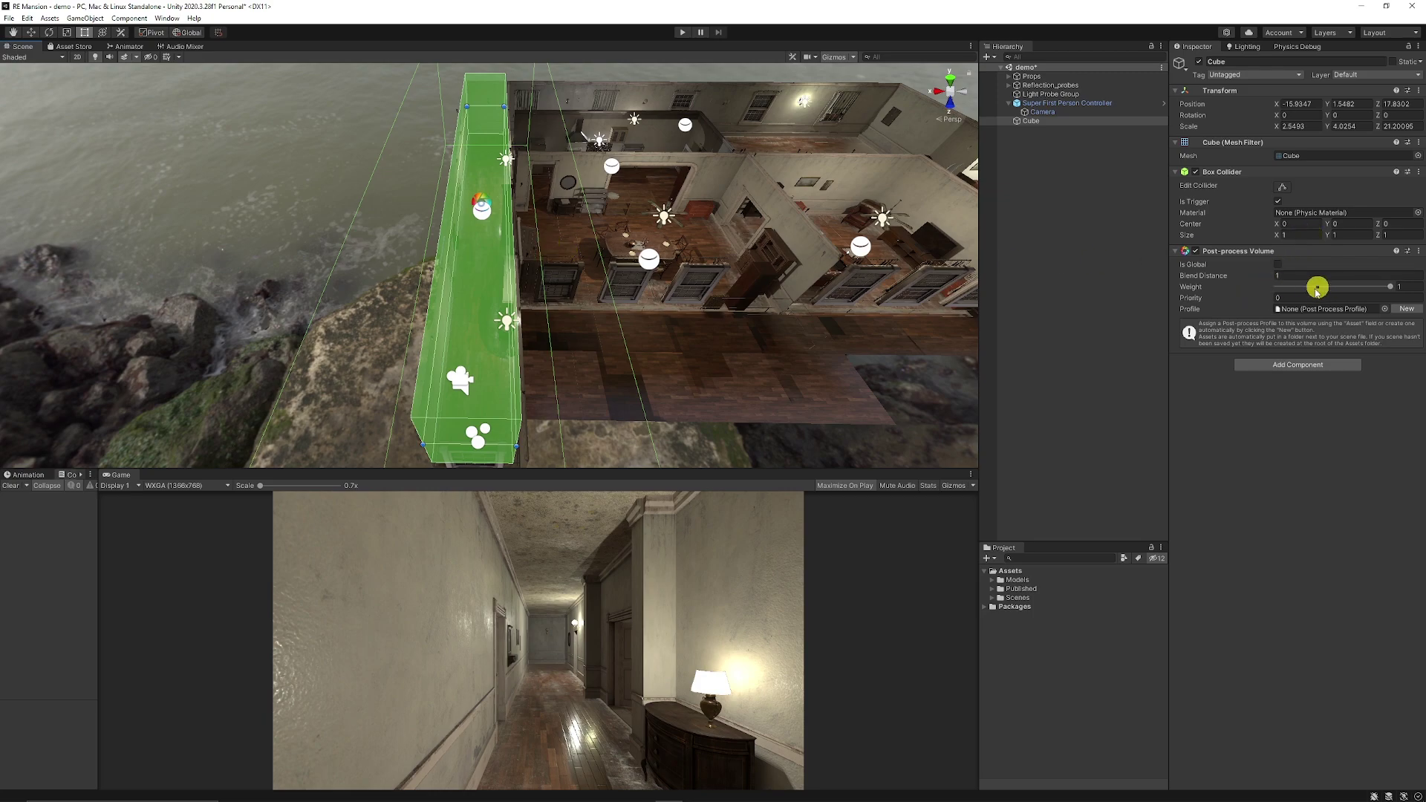
left_click_drag(1324, 289, 1384, 277)
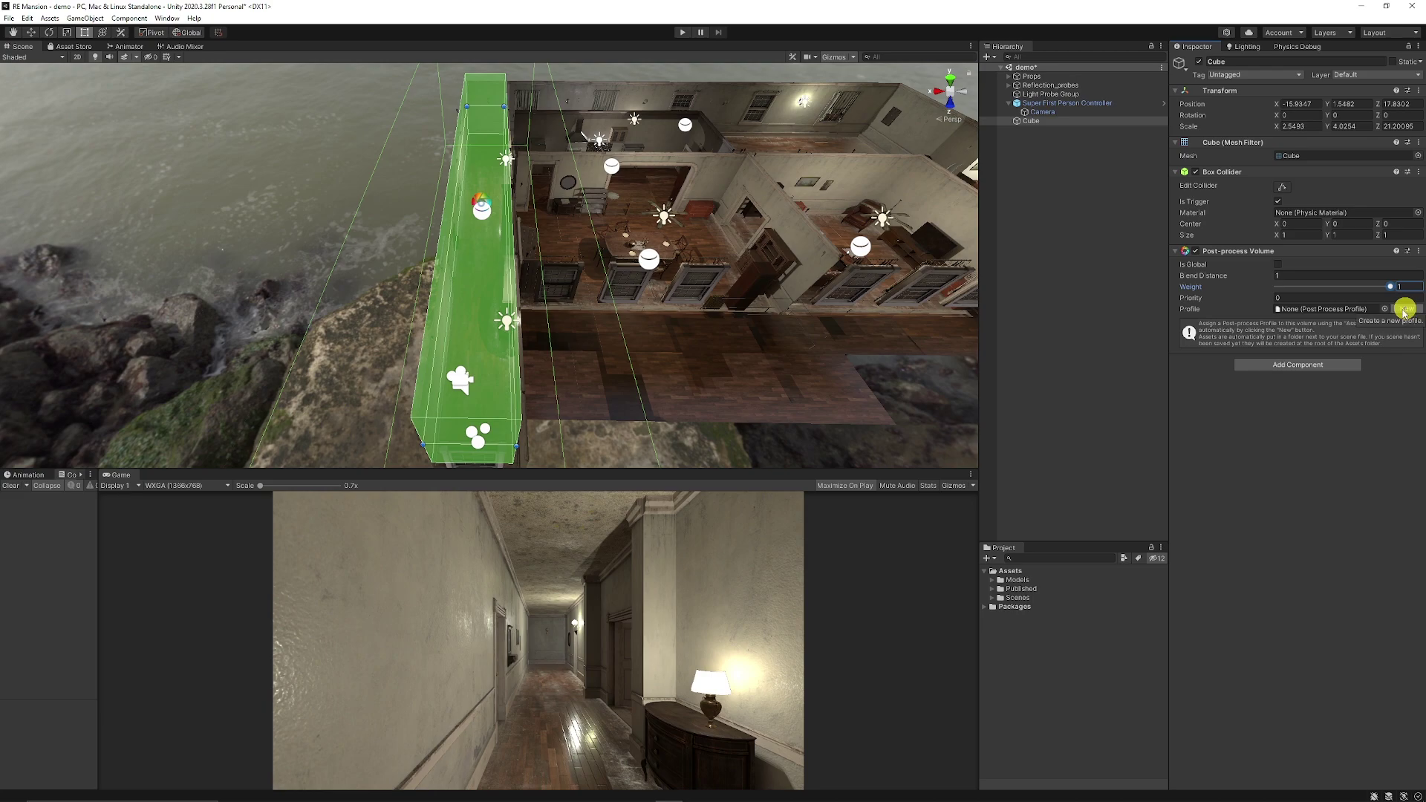
- Create a new Cube Profile for the volume and add an Ambient Occlusion override to it
left_click(1405, 309)
left_click(1331, 310)
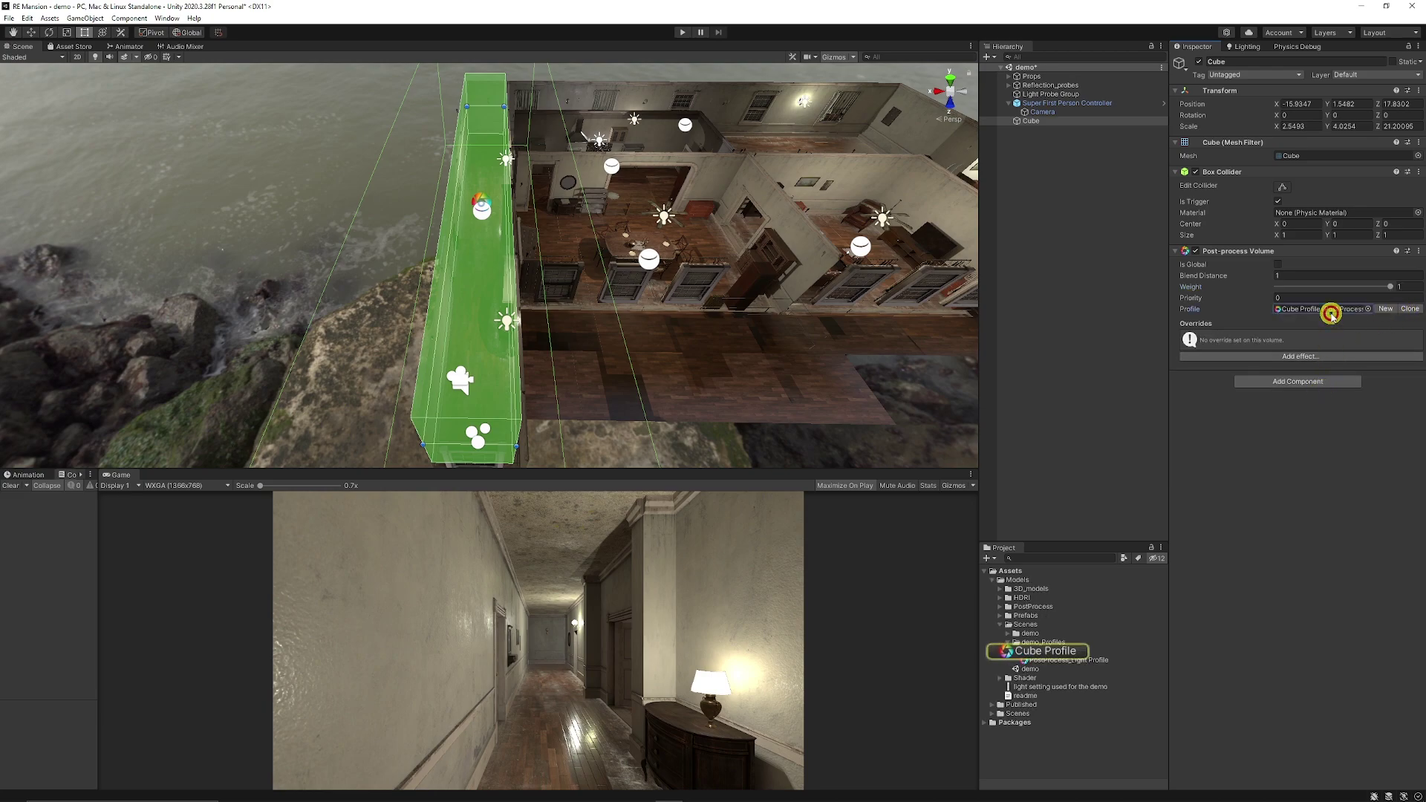
left_click(1049, 651)
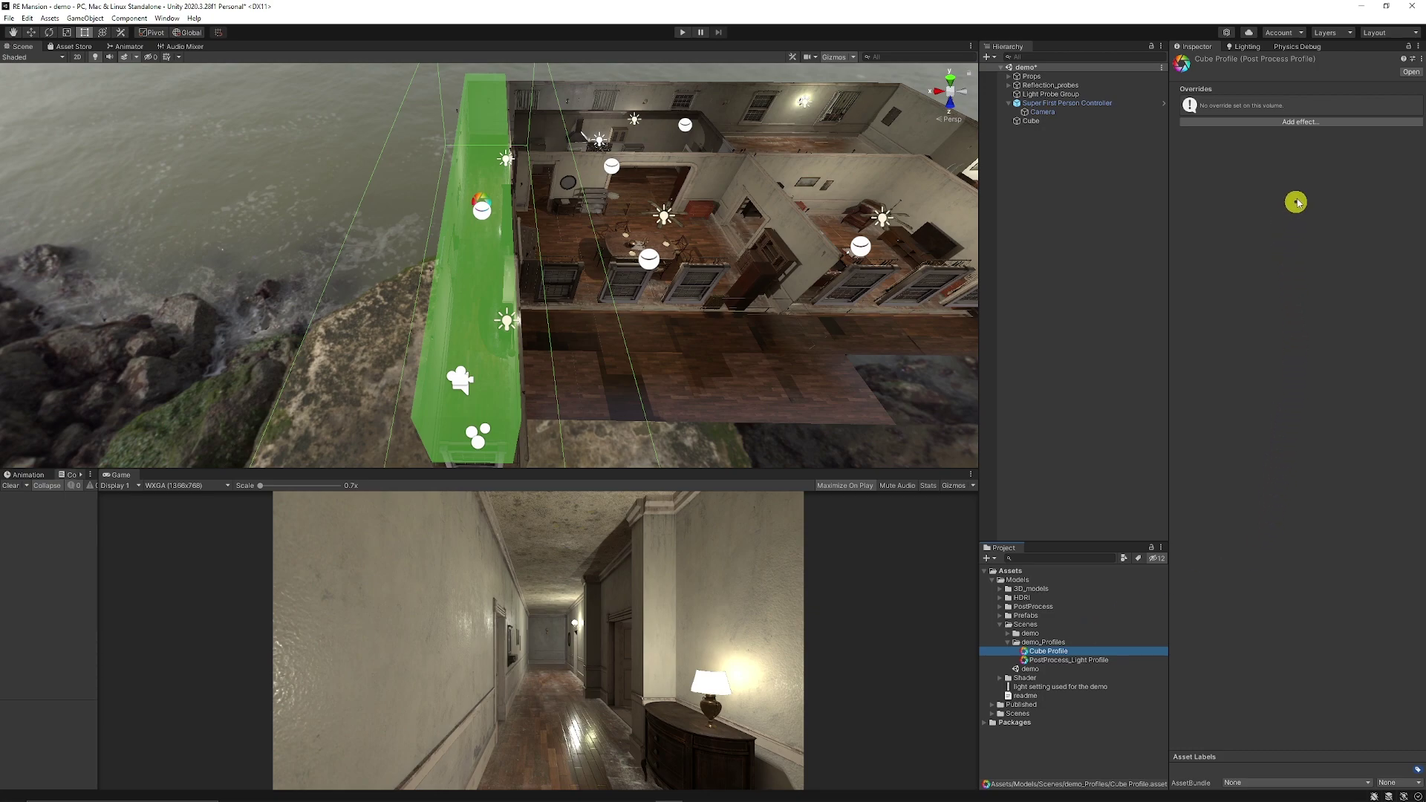
left_click(1307, 122)
mouse_move(1338, 131)
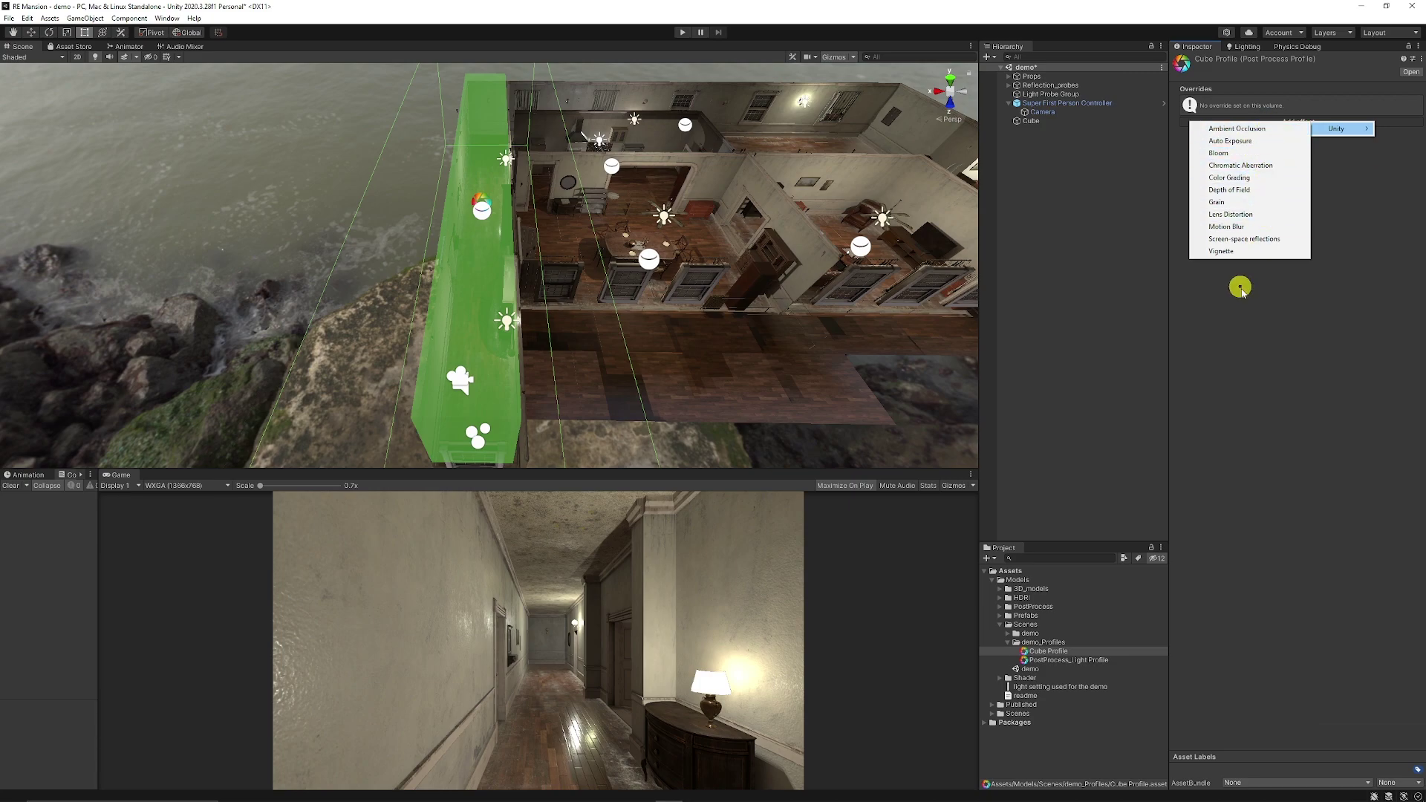
left_click(1263, 128)
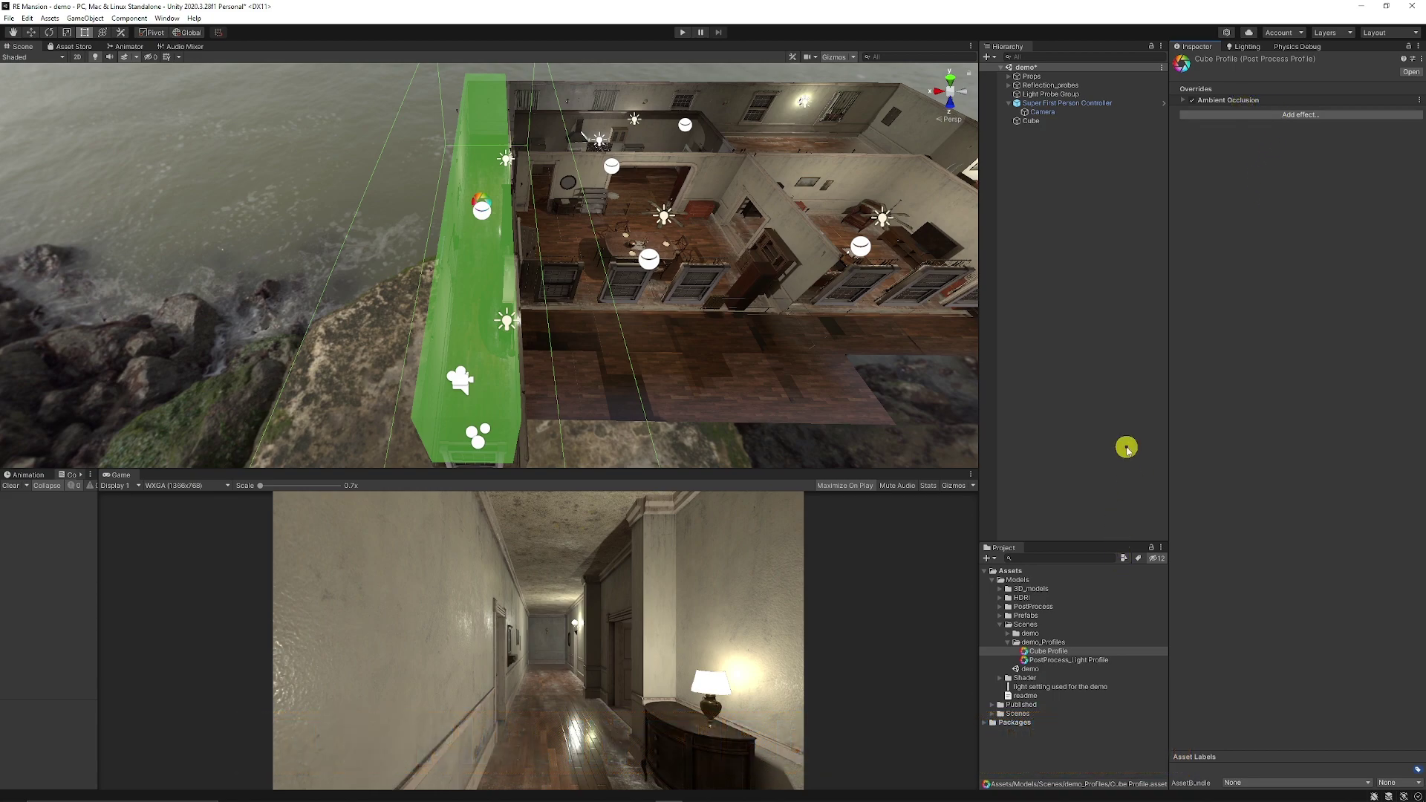
- Duplicate the Corridor volume as Rooms, move it over the adjoining rooms, and scale it wider and shorter
left_click(1044, 122)
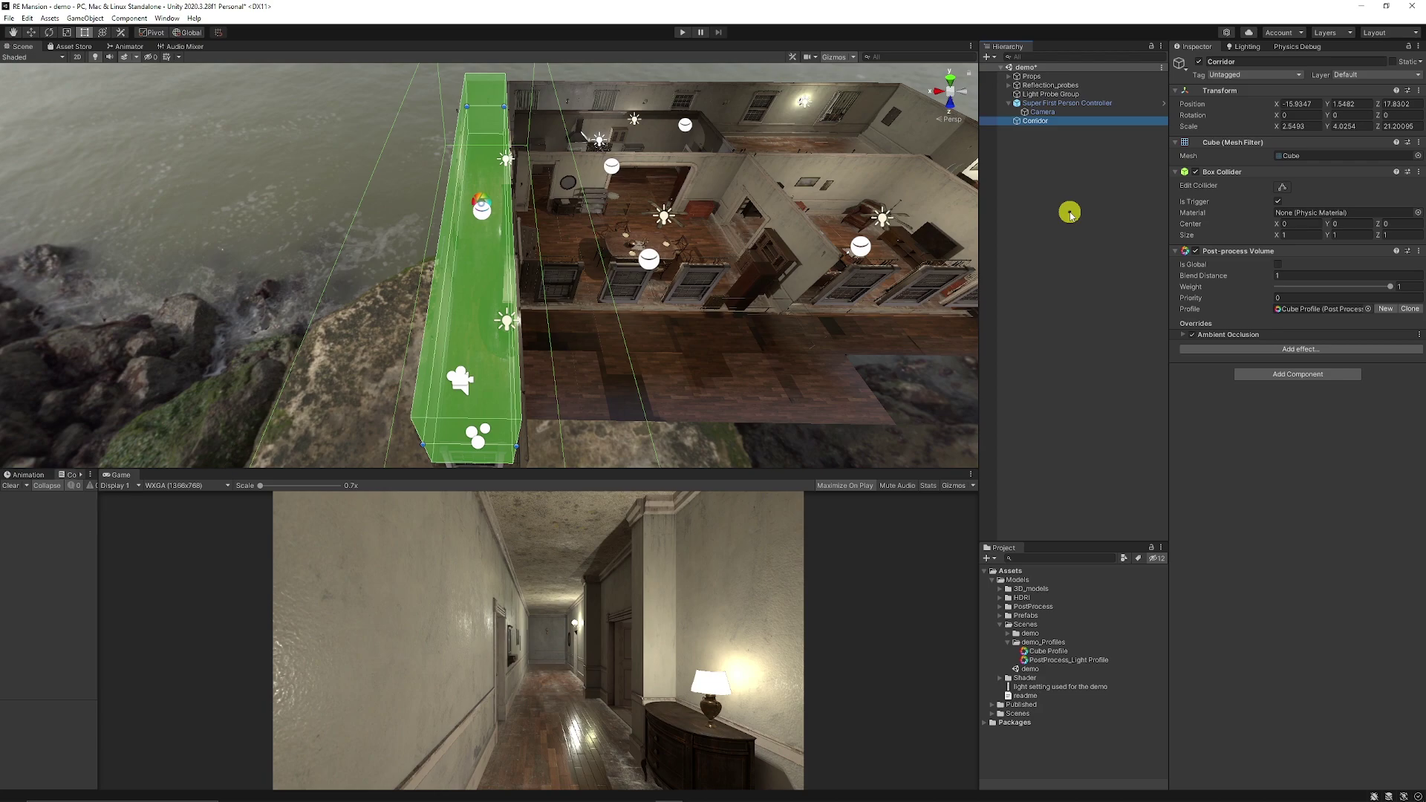
key("ctrl+d")
left_click_drag(611, 161, 595, 216, "alt")
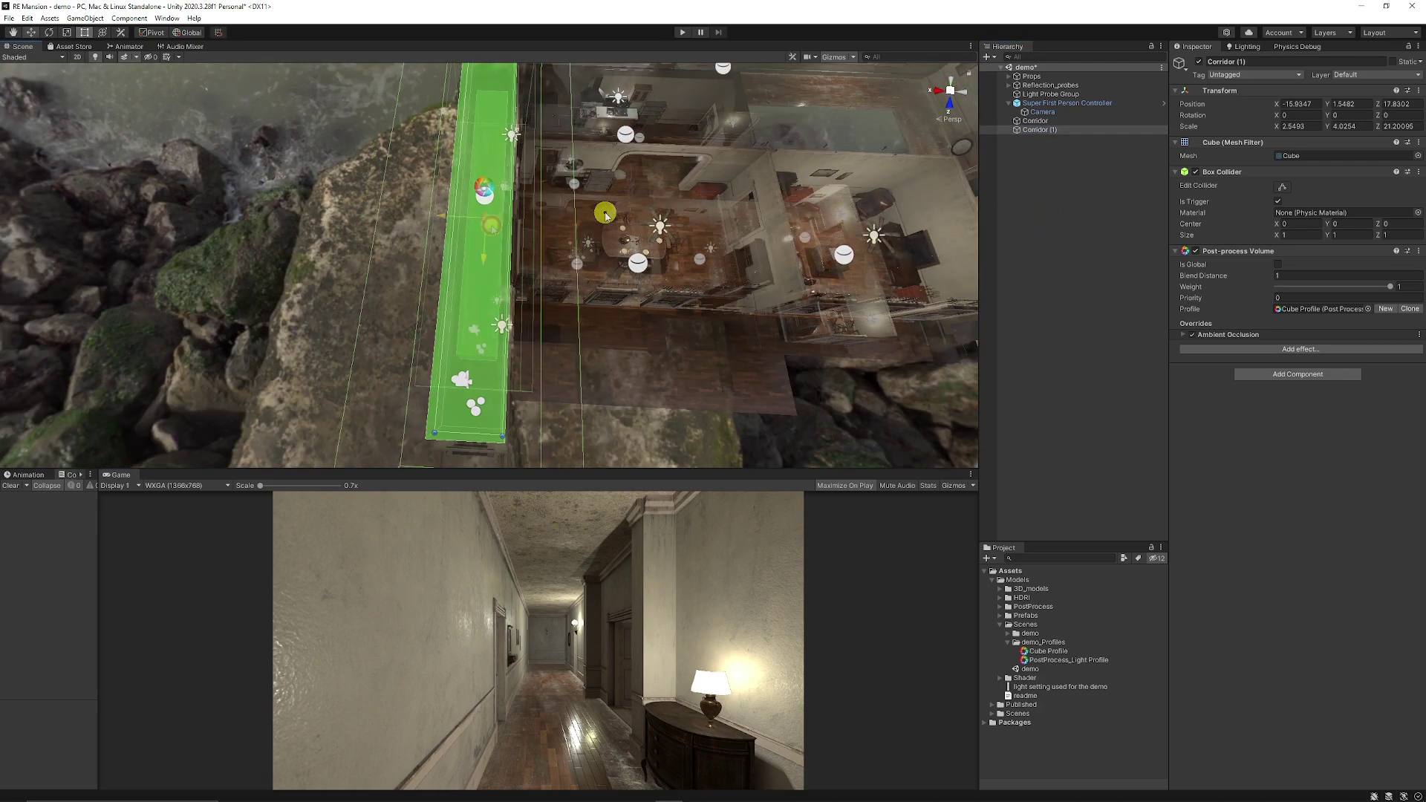
left_click_drag(482, 223, 598, 232)
key("r")
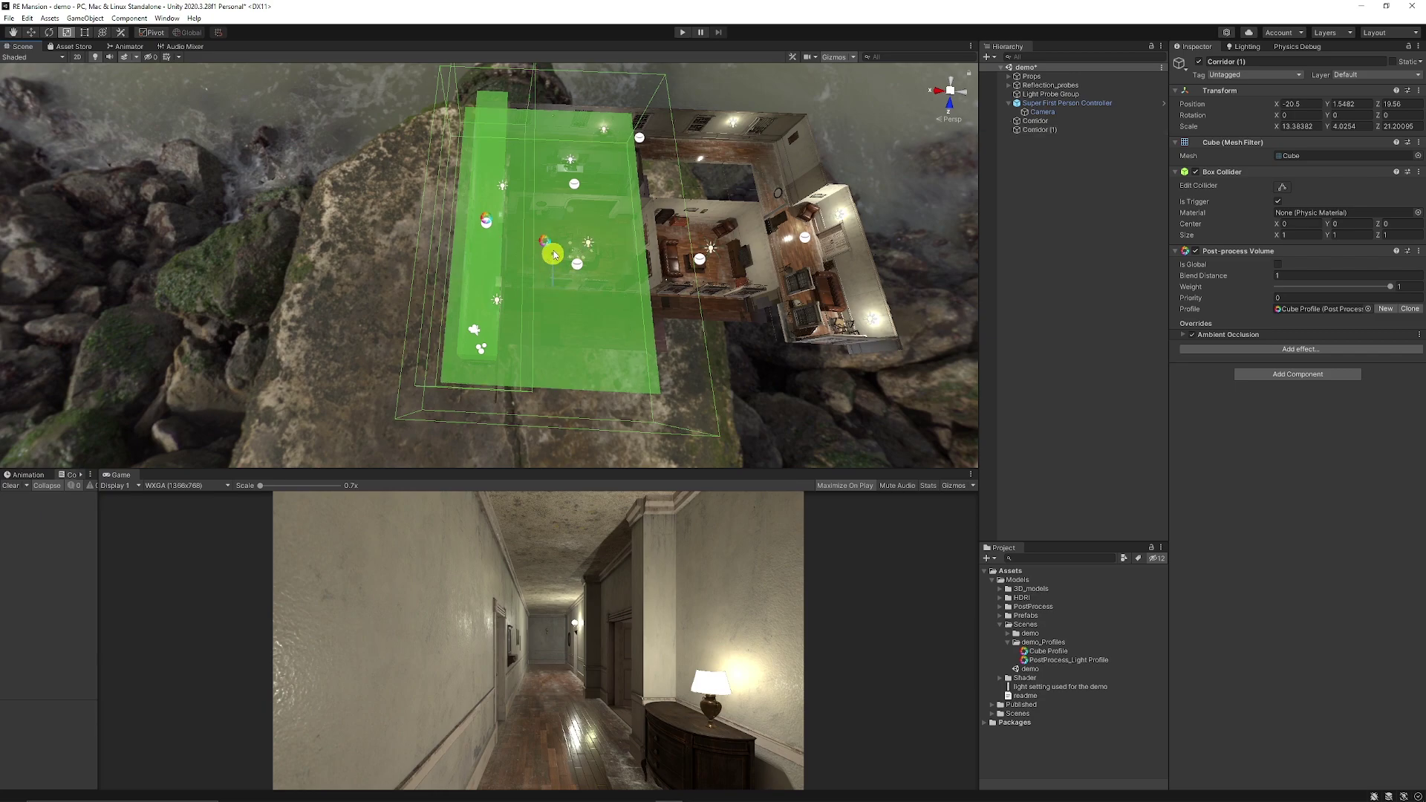
left_click_drag(547, 280, 530, 243)
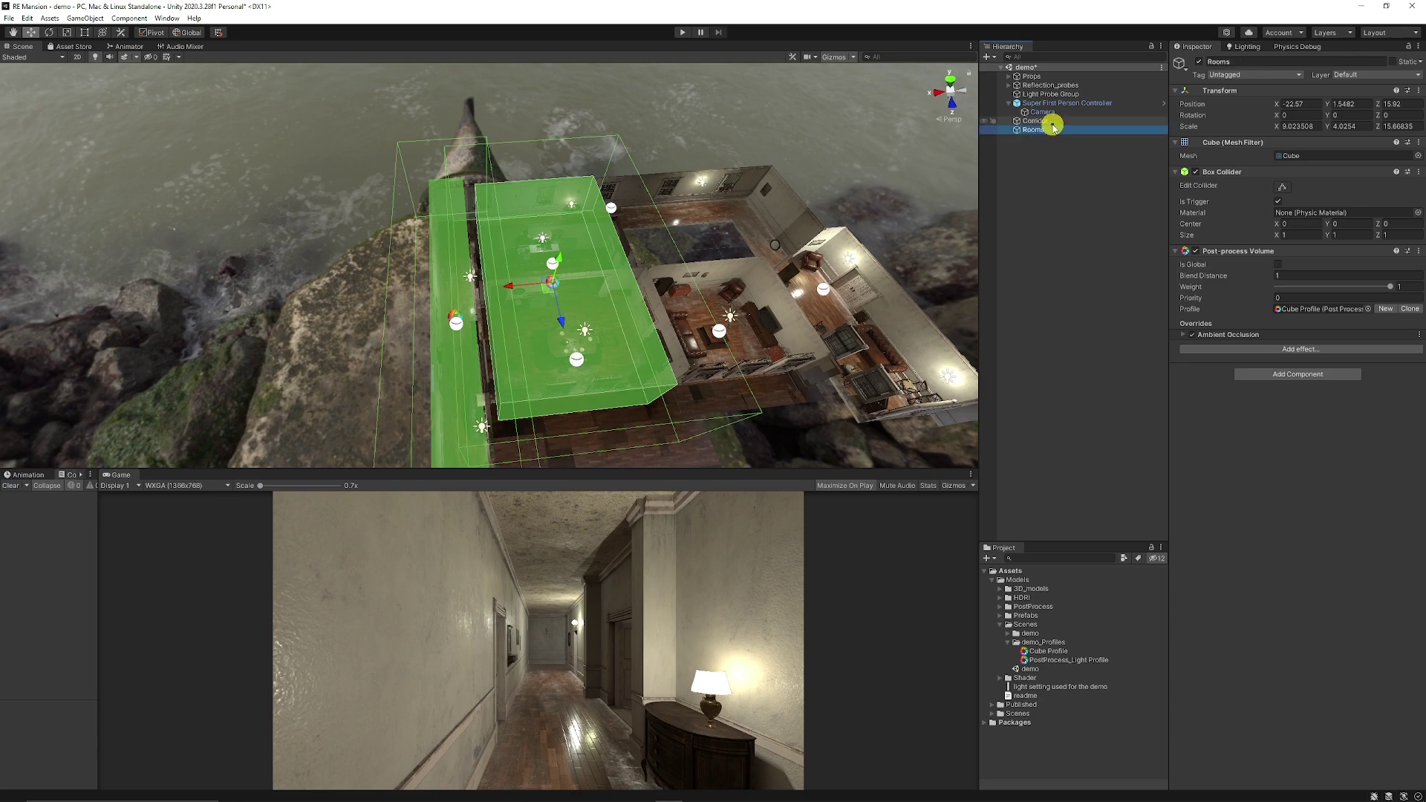
- Give Corridor and Rooms a 0.5 Blend Distance, put them on the PP layer, and check the Camera
left_click(1052, 122, "ctrl")
type("0.5")
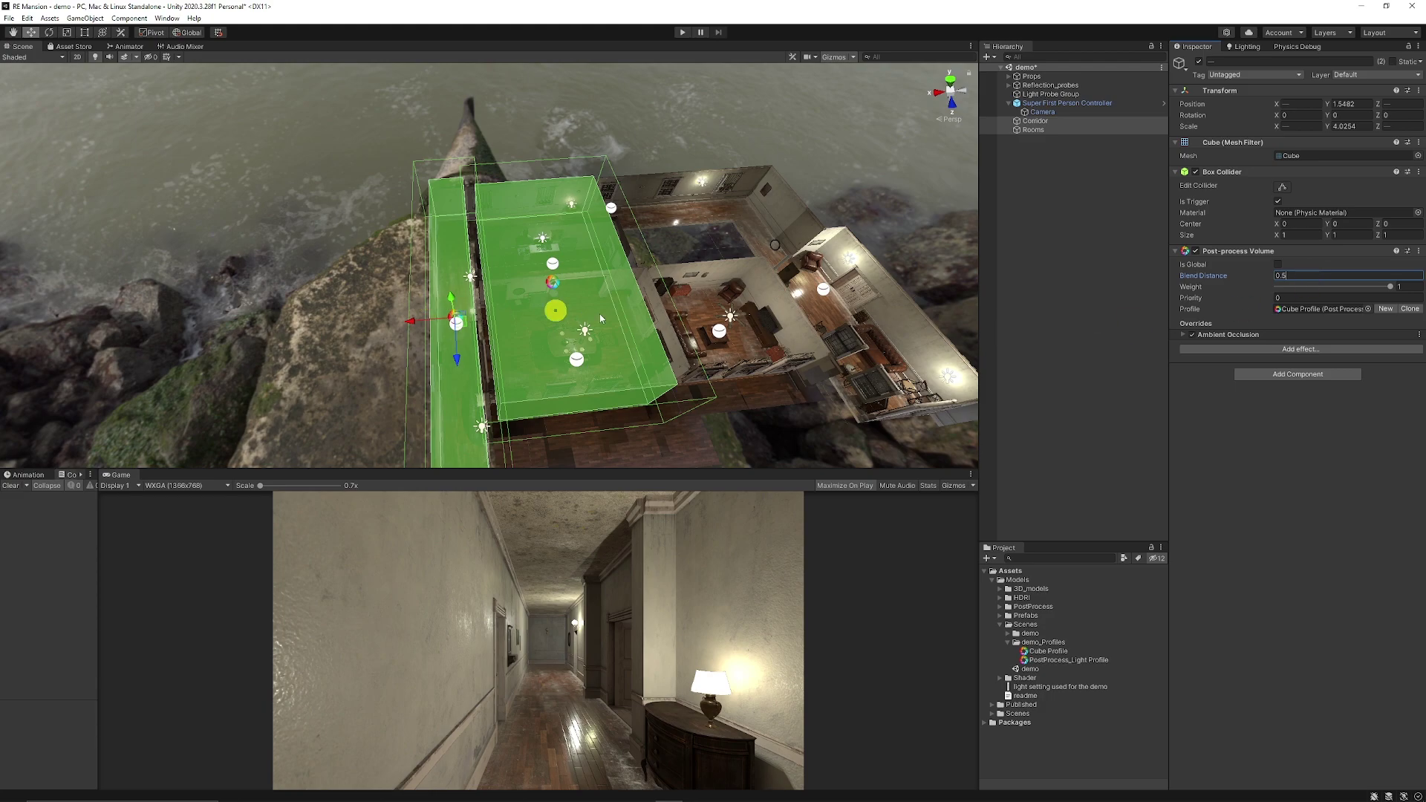
left_click(1106, 220)
left_click(1032, 130)
left_click(1042, 121, "ctrl")
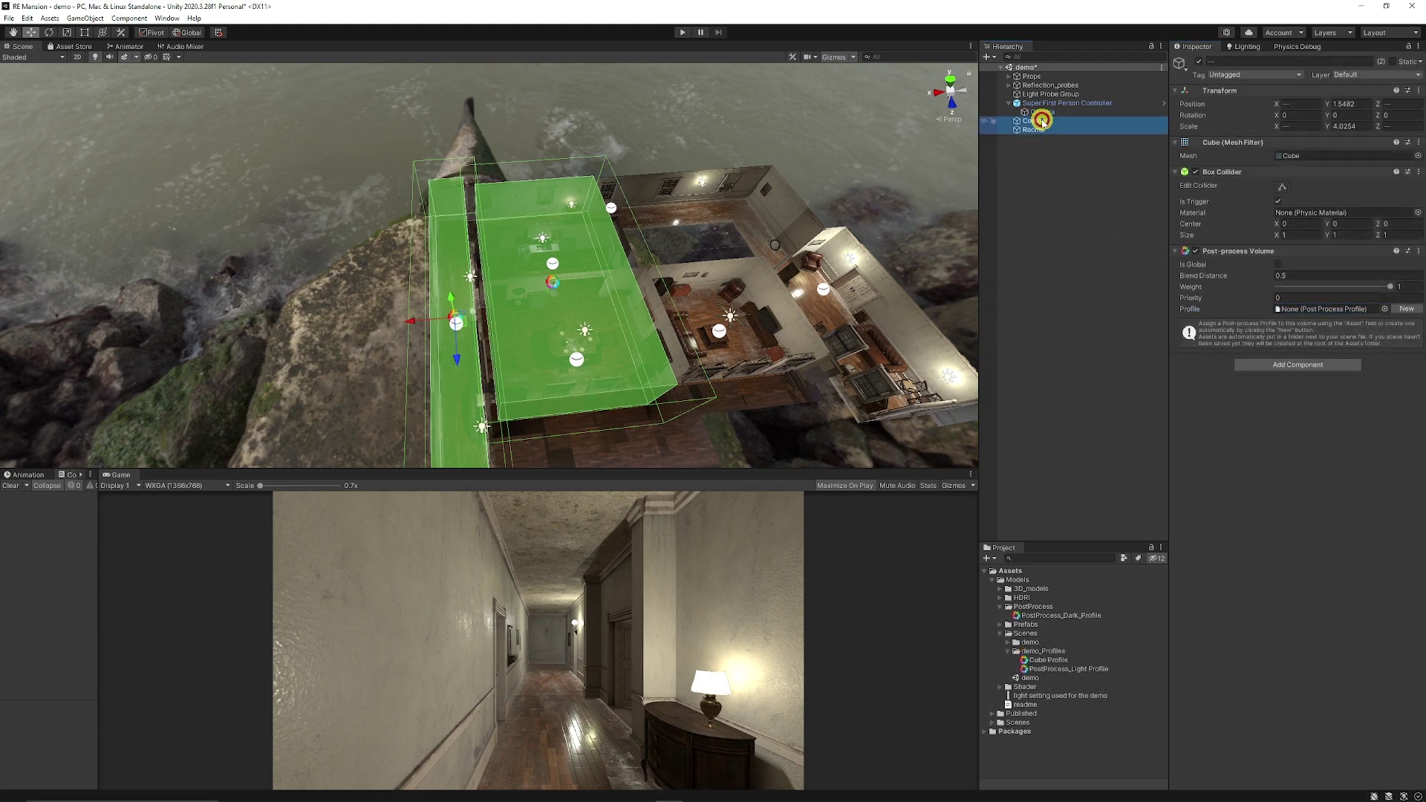
left_click(1398, 75)
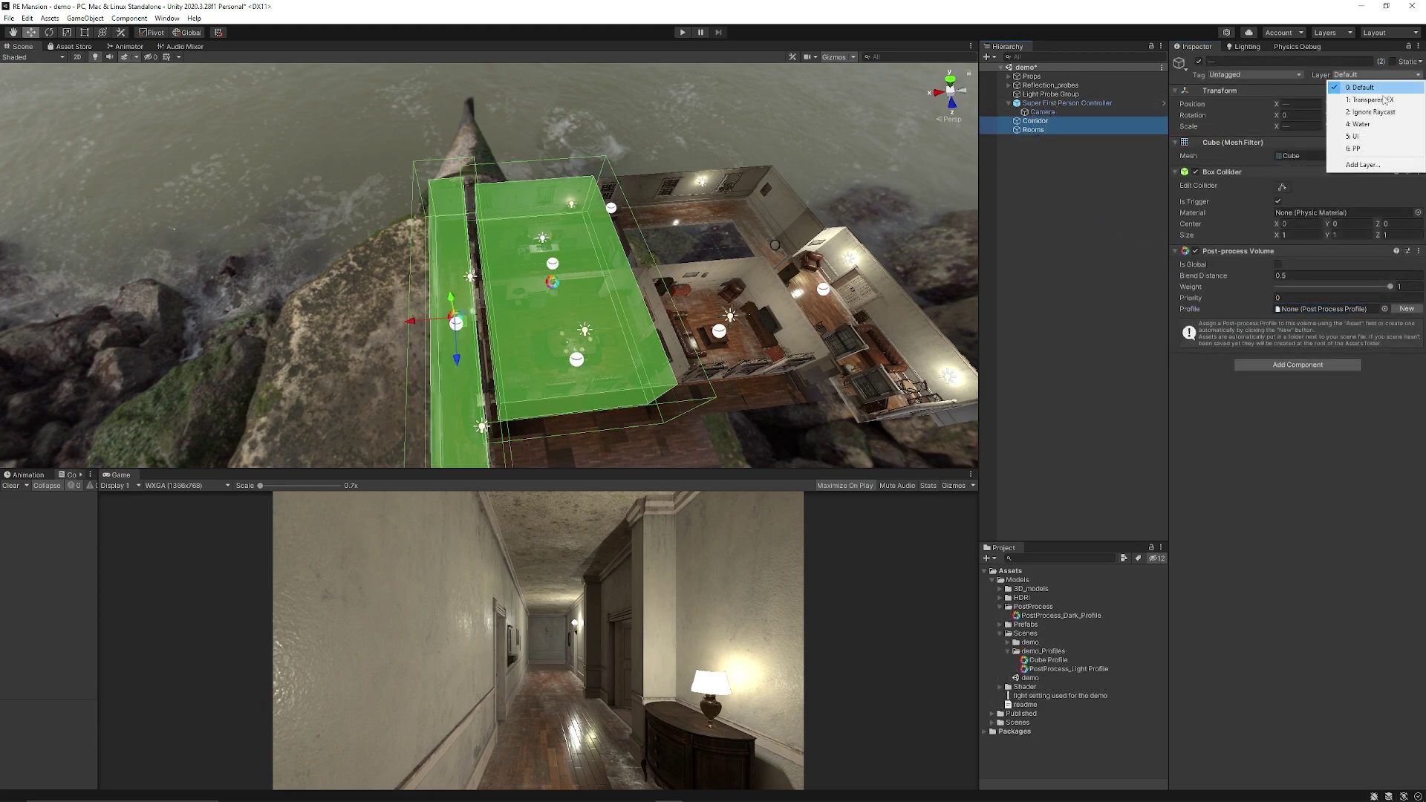
left_click(1365, 149)
left_click(1043, 113)
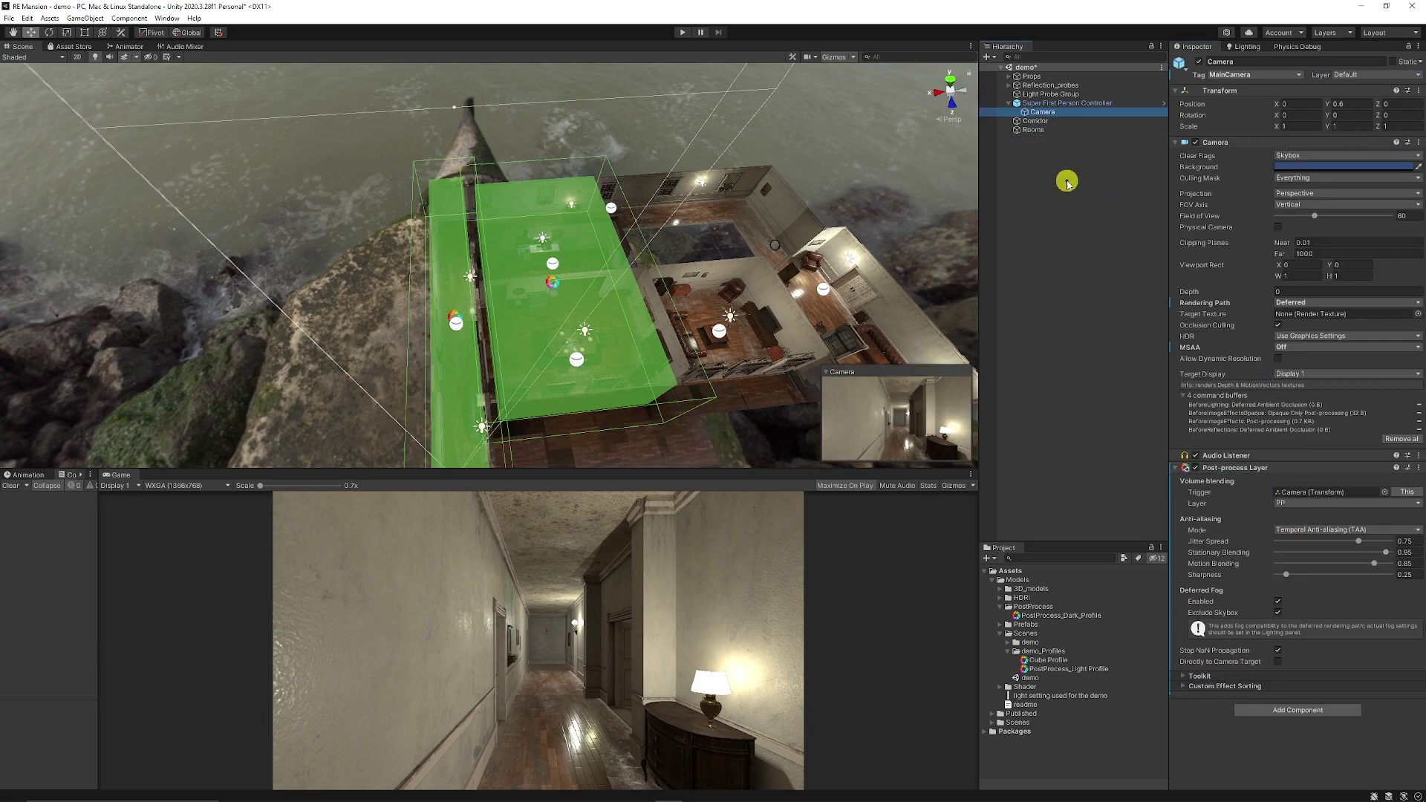
- Assign PostProcess_Dark_Profile to the Corridor volume's Profile field
left_click(1035, 122)
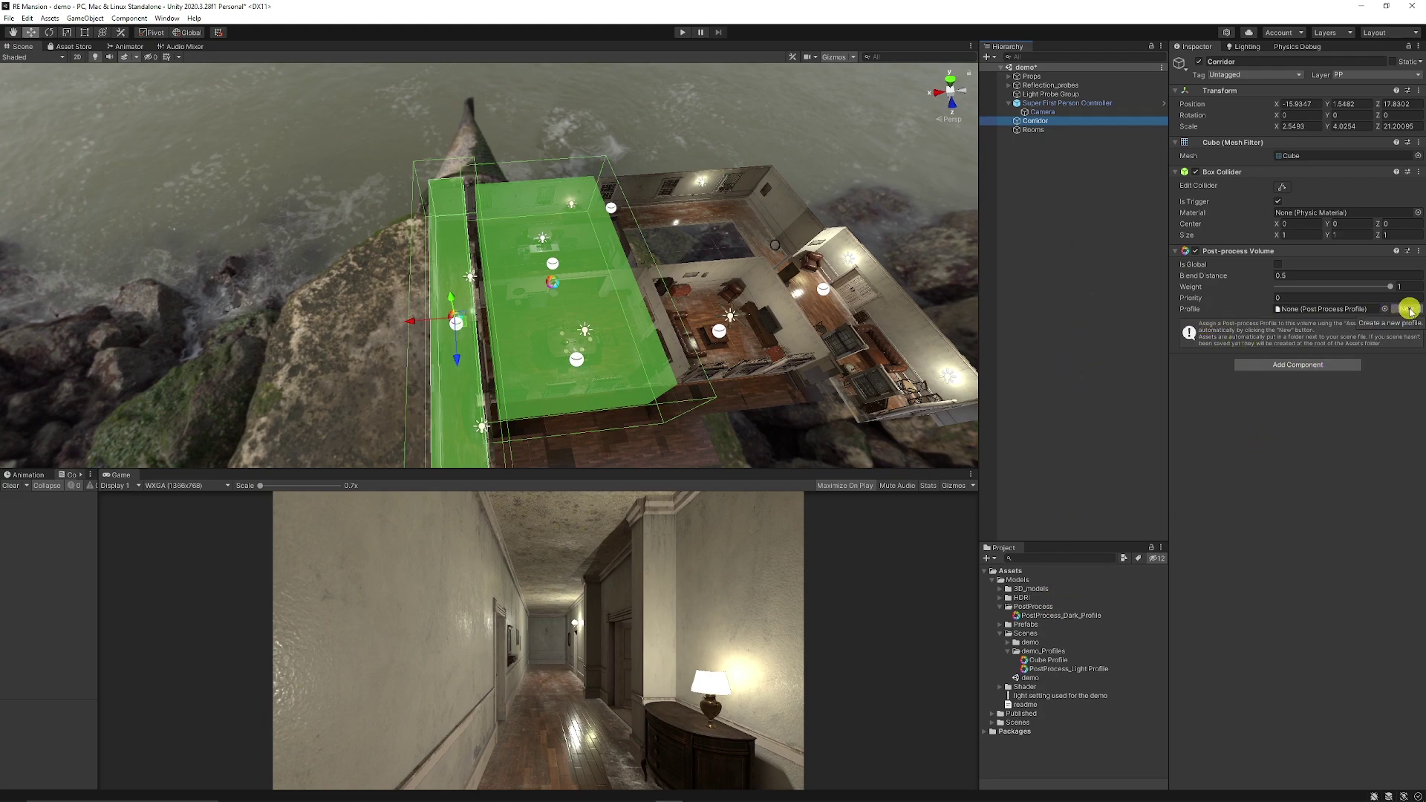
right_click(1041, 742)
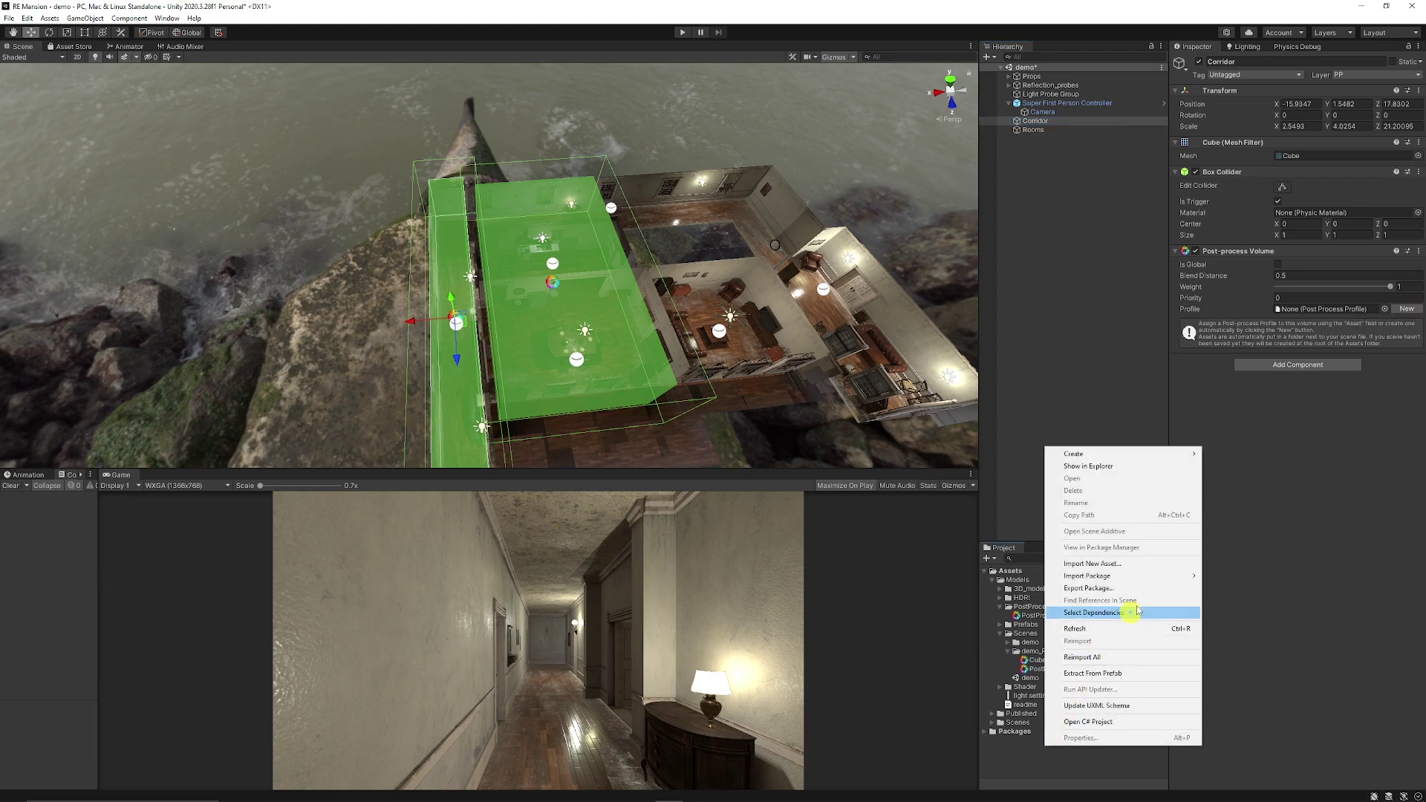
mouse_move(1152, 460)
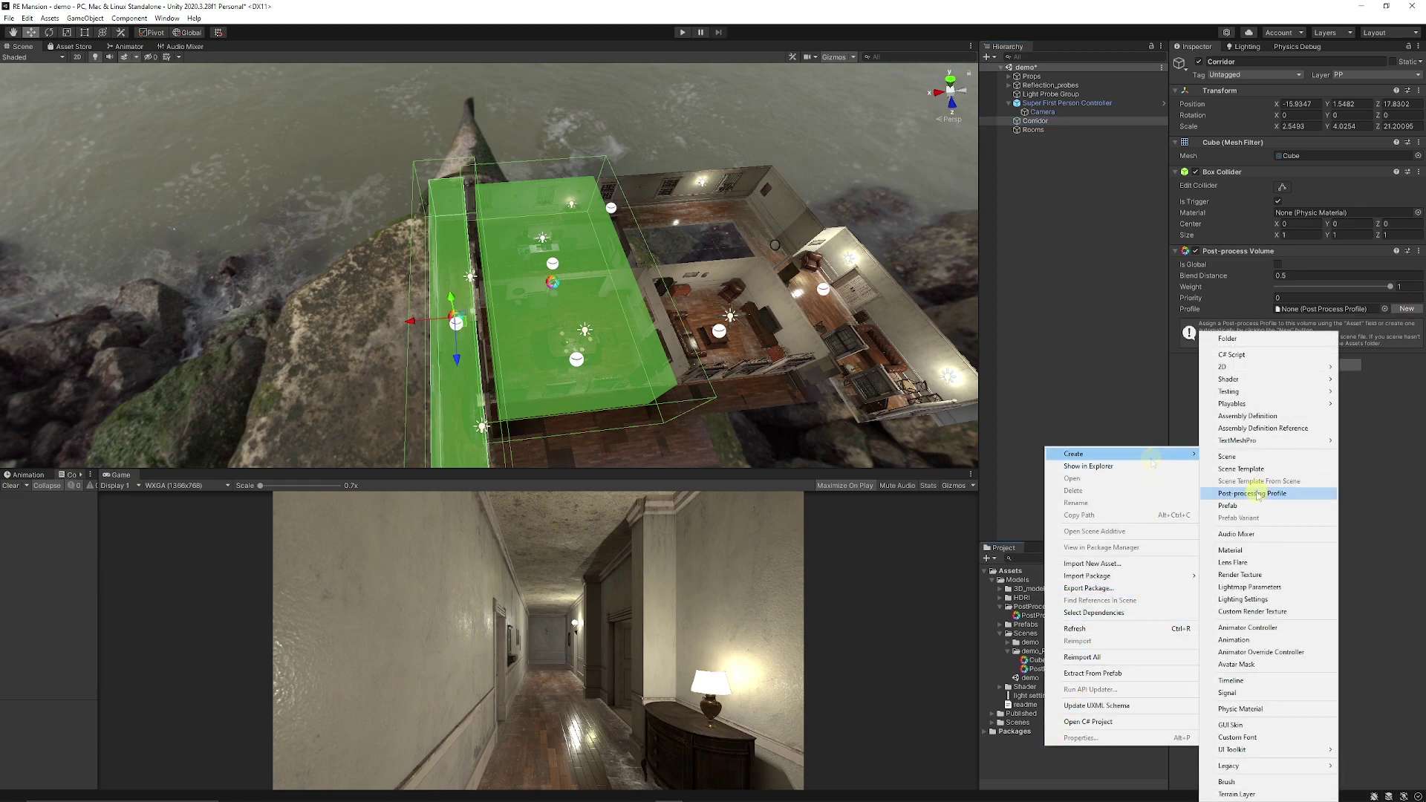
left_click(1036, 120)
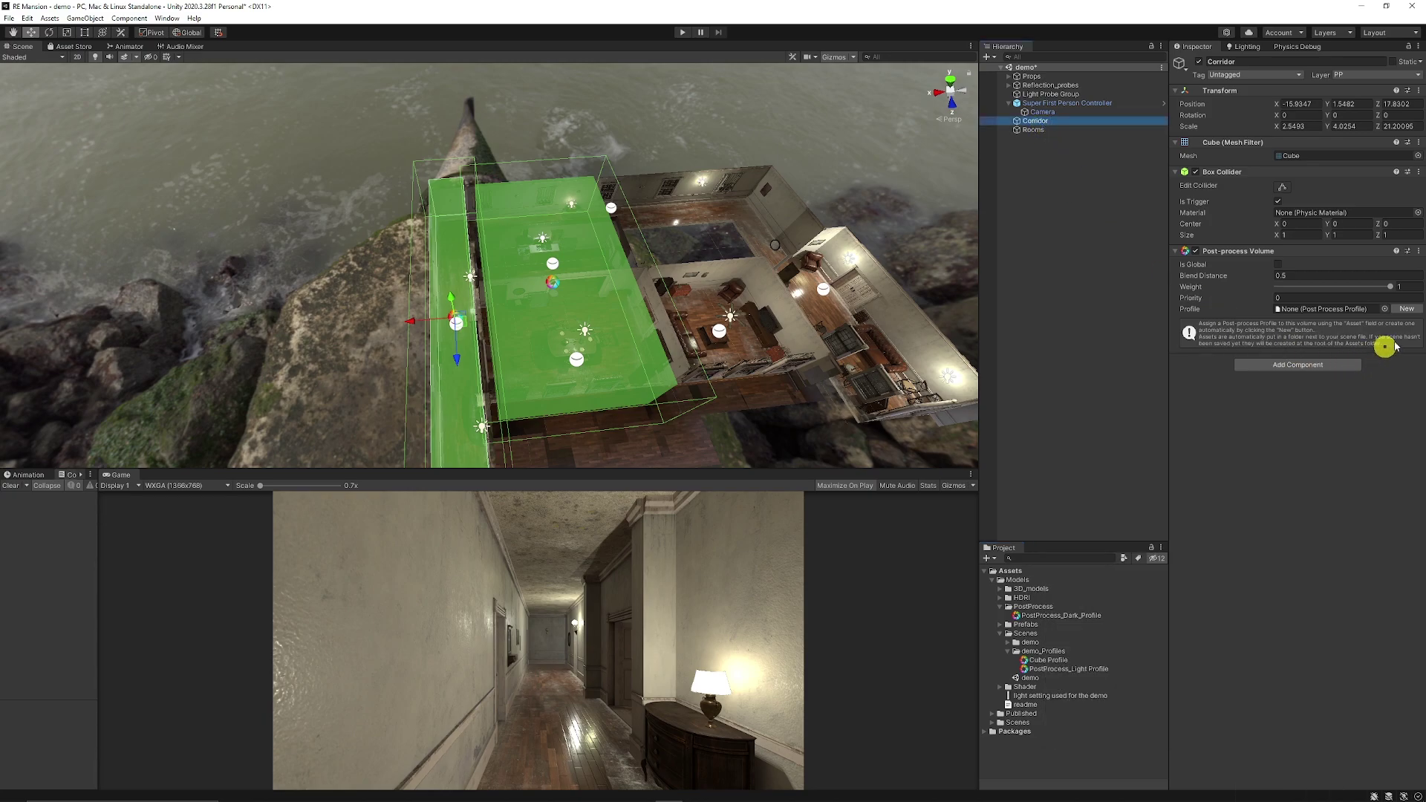
left_click(1388, 311)
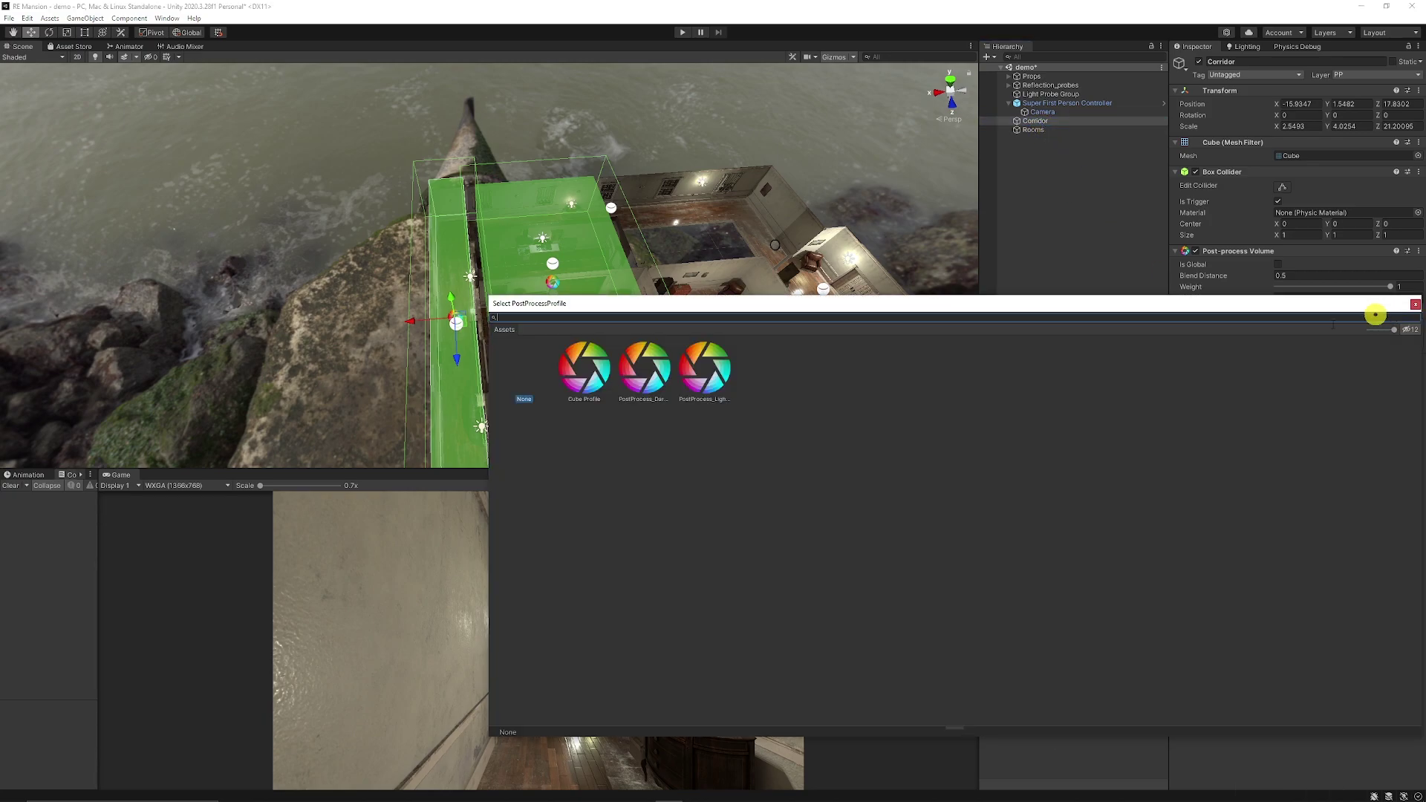
double_click(644, 369)
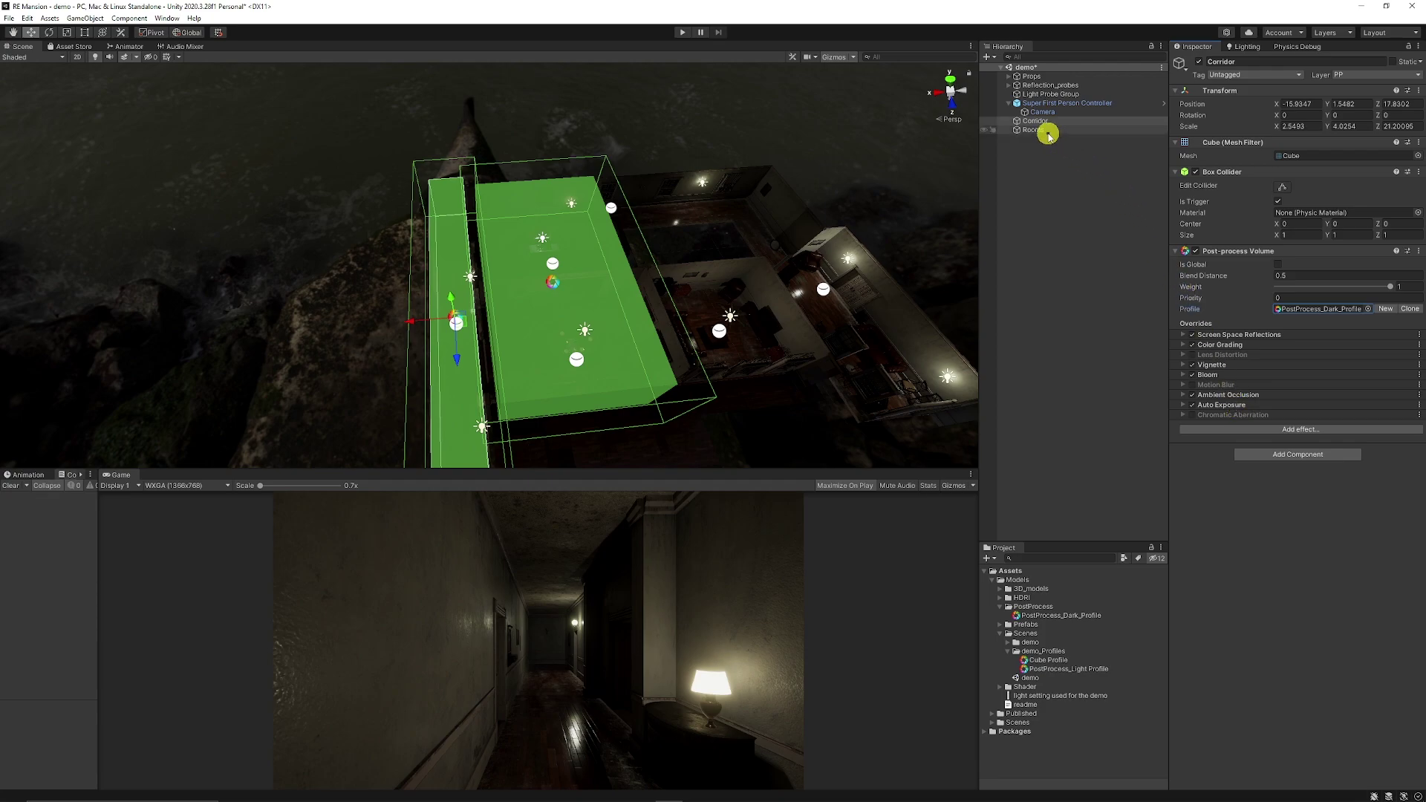
- Assign PostProcess_Light_Profile to the Rooms volume's Profile field
left_click(1048, 132)
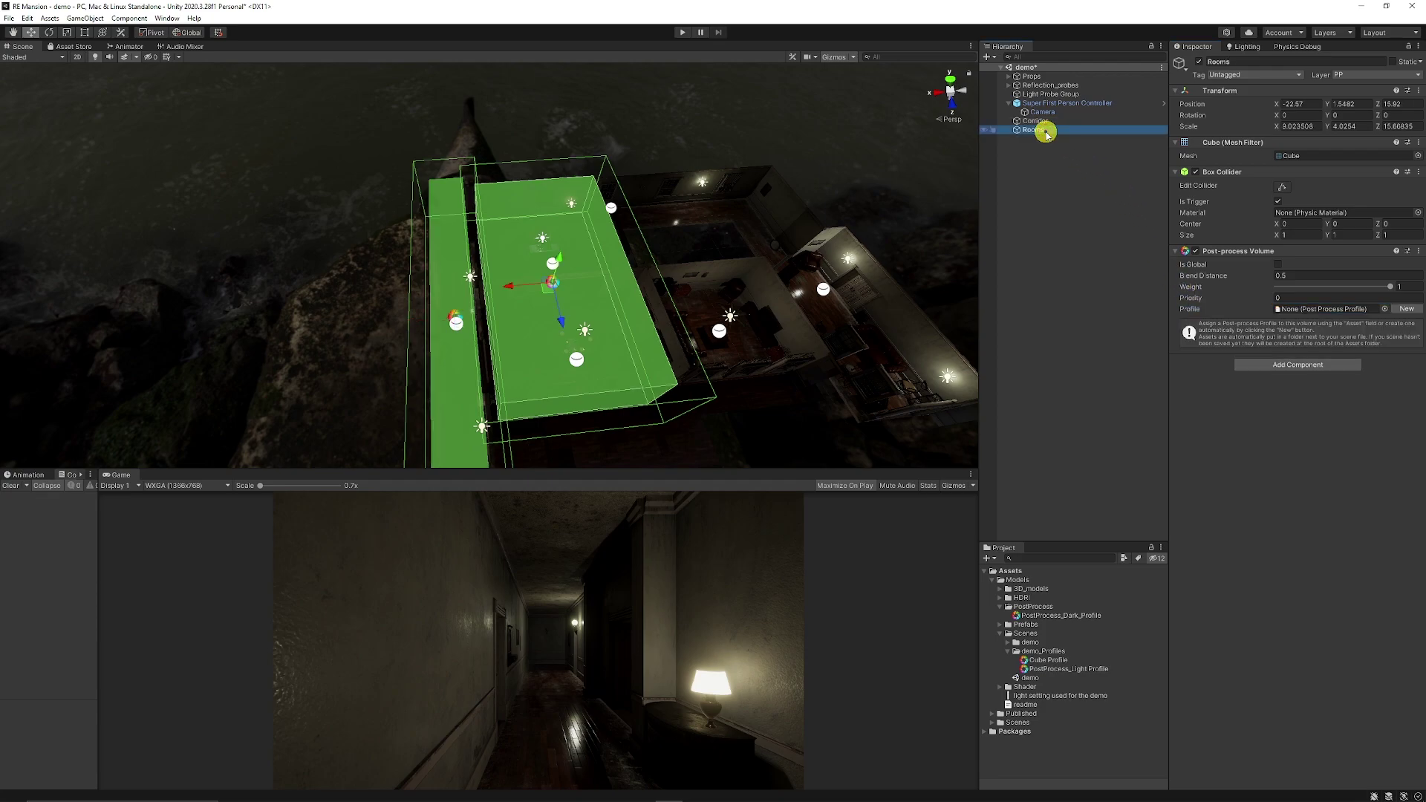
left_click(1384, 311)
double_click(702, 368)
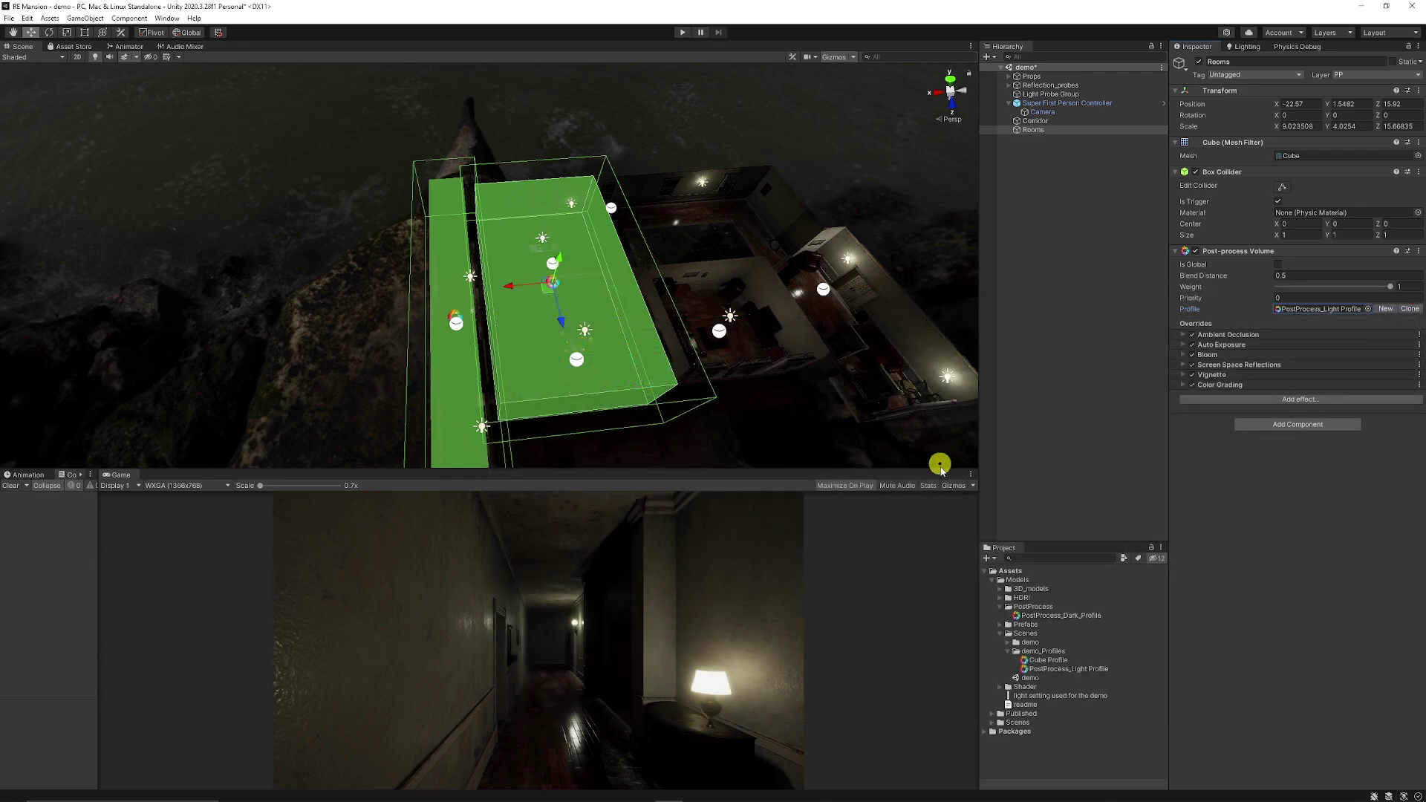
middle_click_drag(414, 344, 496, 259)
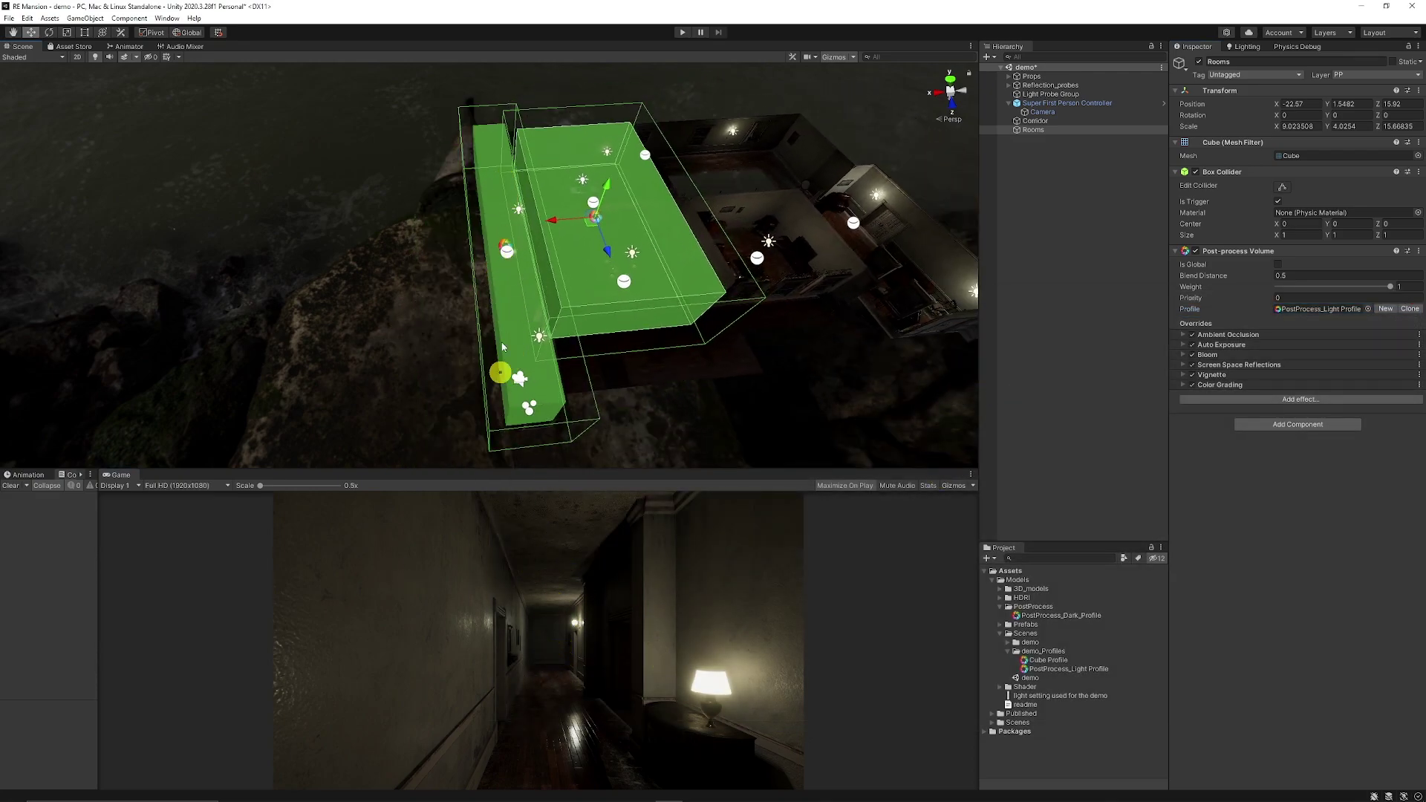
mouse_move(548, 362)
middle_mouse_down()
mouse_move(510, 369)
mouse_move(525, 352)
middle_mouse_up()
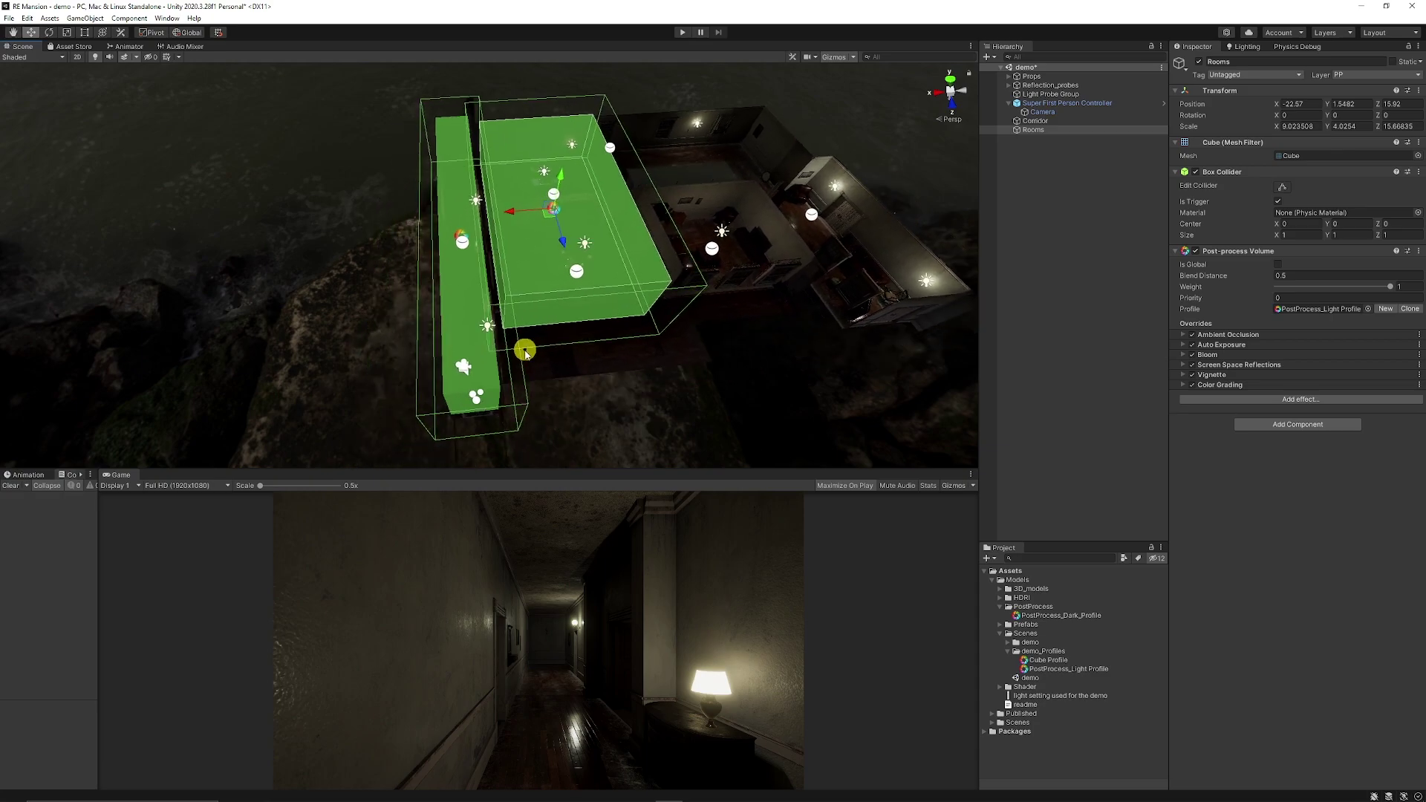
- Enlarge the Game view and move the Super First Person Controller into another room
left_click_drag(602, 467, 601, 365)
left_click(1000, 149)
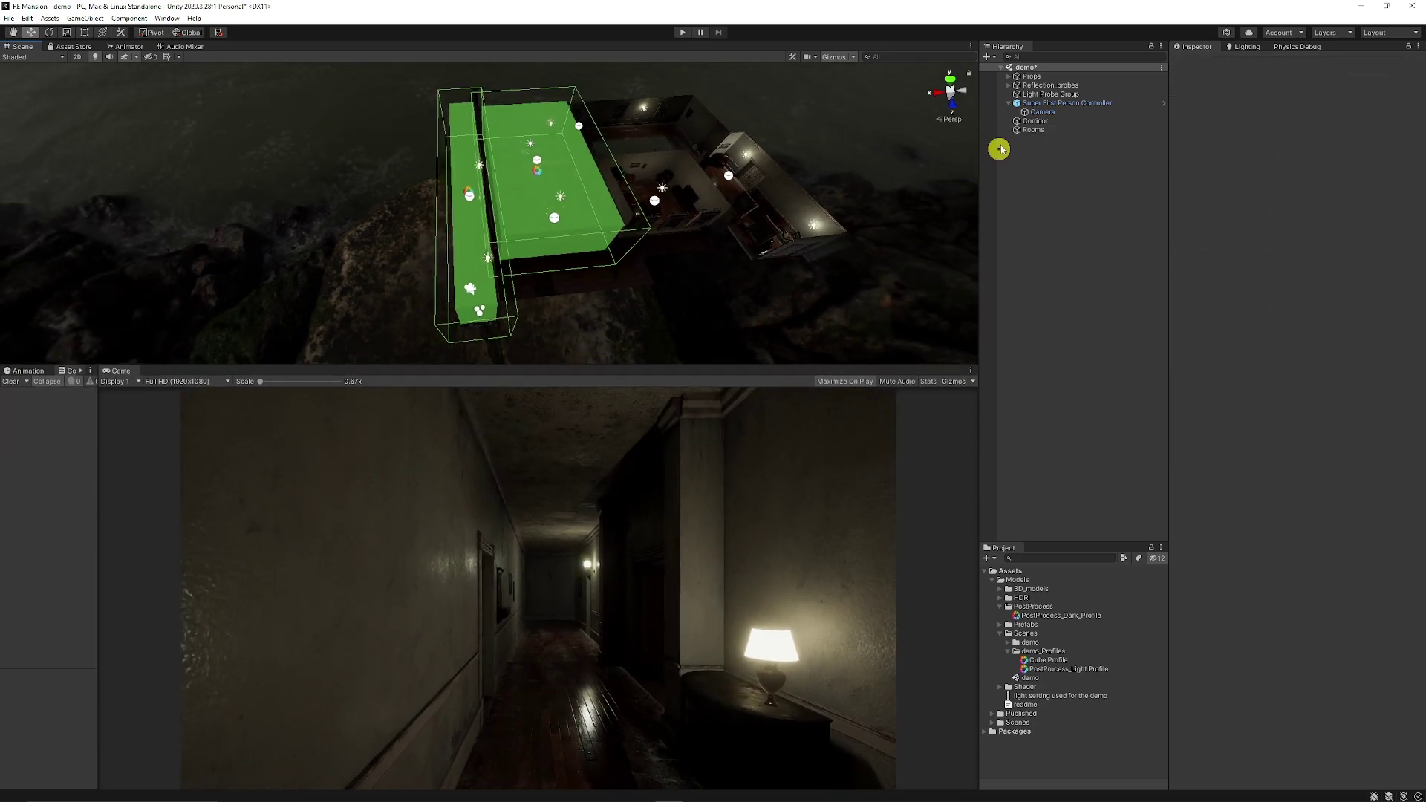
left_click(1059, 104)
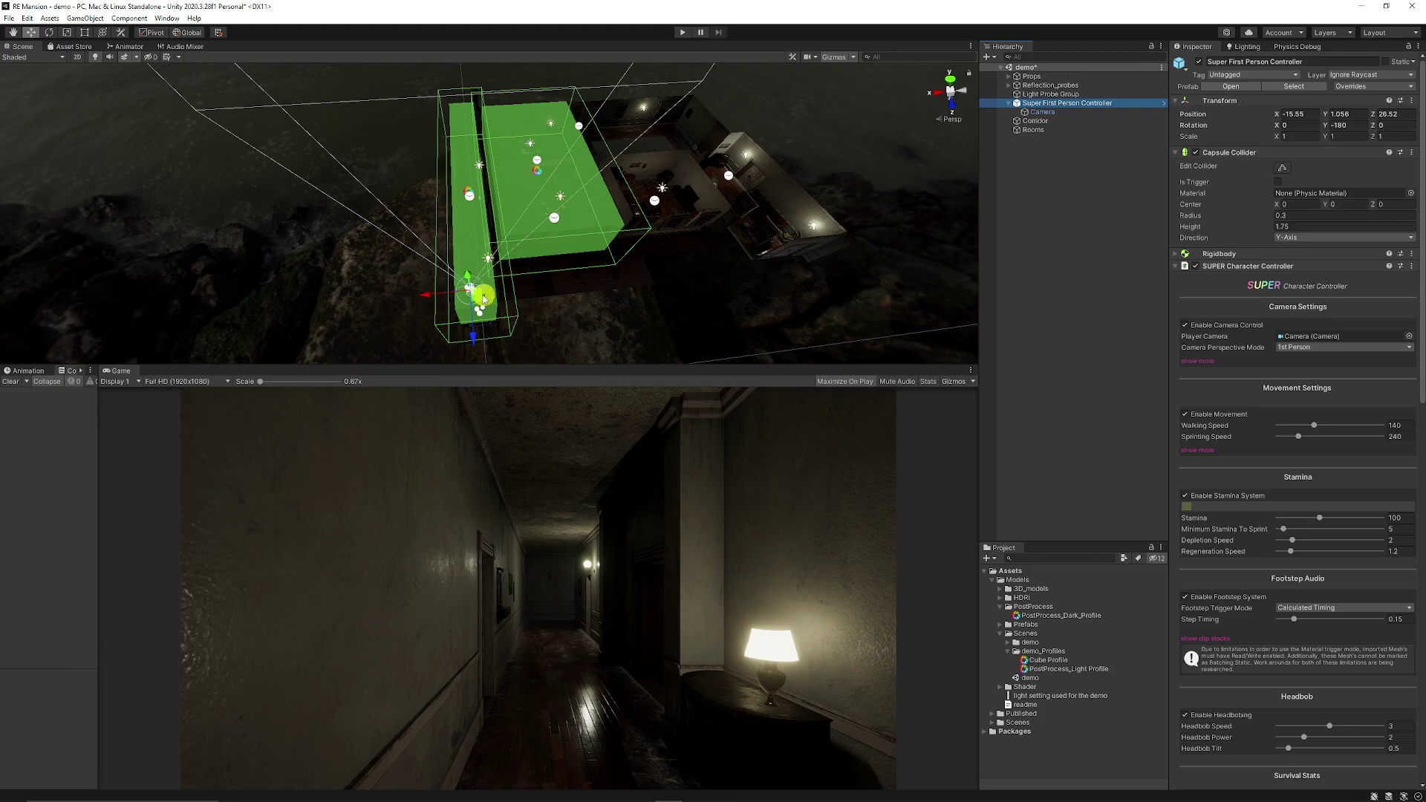
left_click_drag(483, 298, 484, 248)
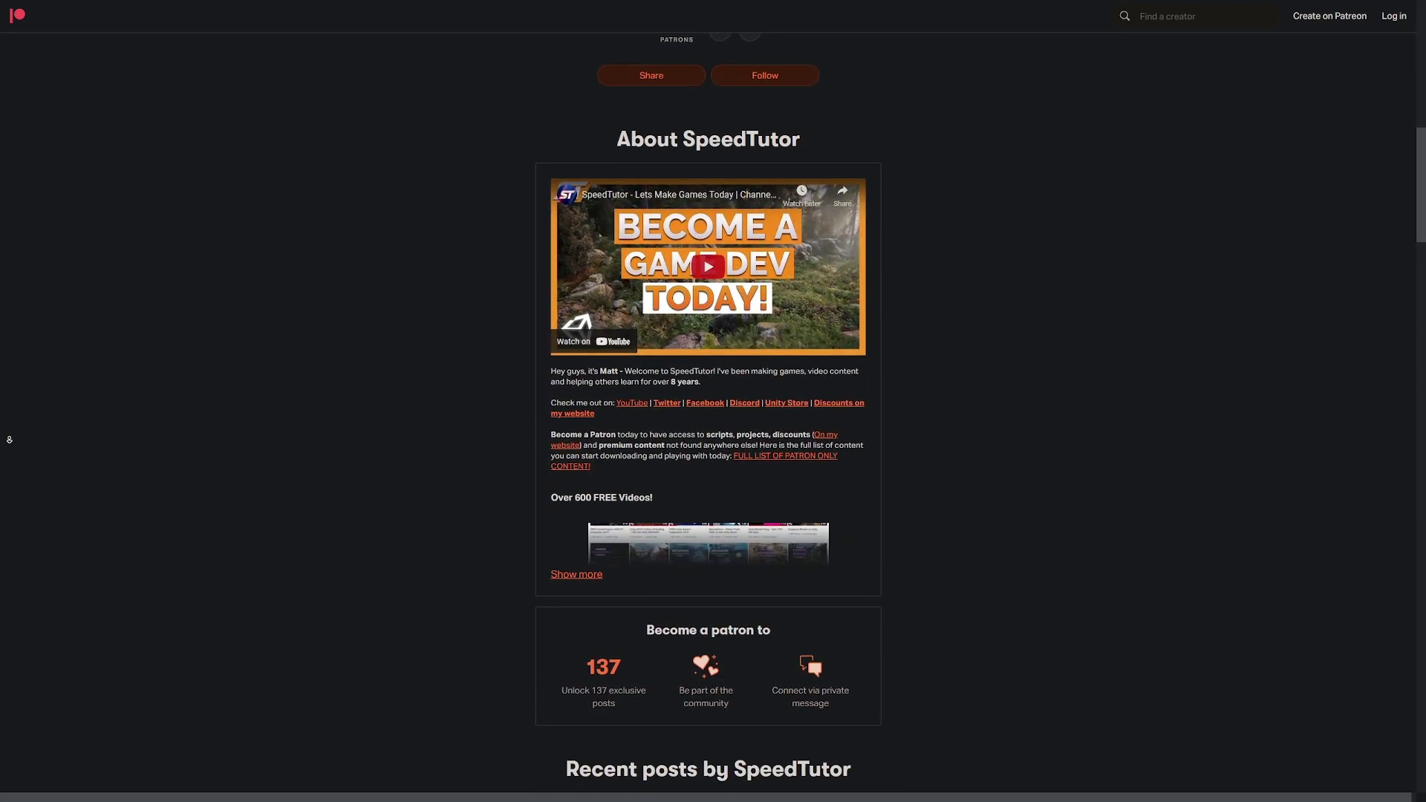
- Scroll down the SpeedTutor Patreon page through the locked recent posts
scroll(9, 440, "down", 10)
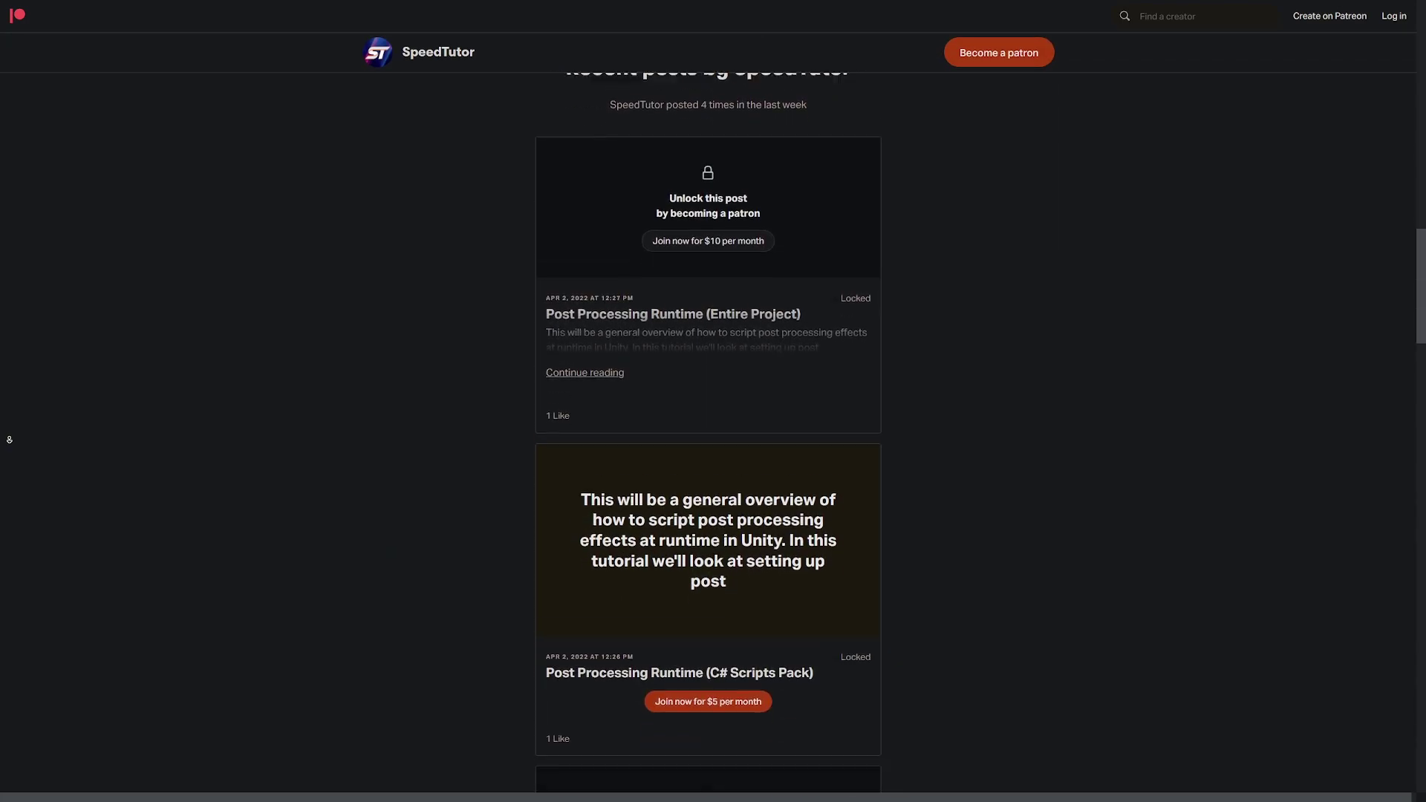
scroll(9, 439, "down", 10)
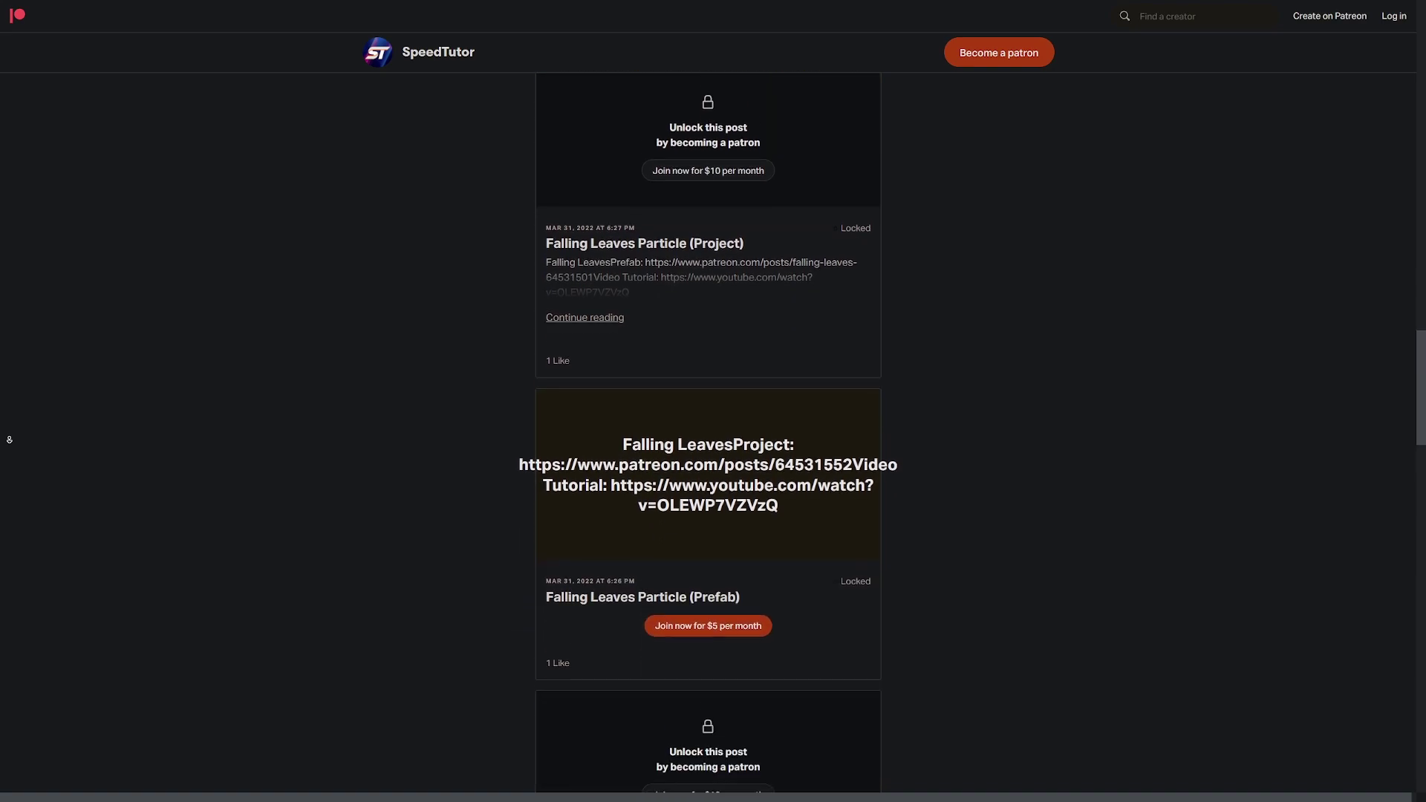
scroll(9, 440, "down", 10)
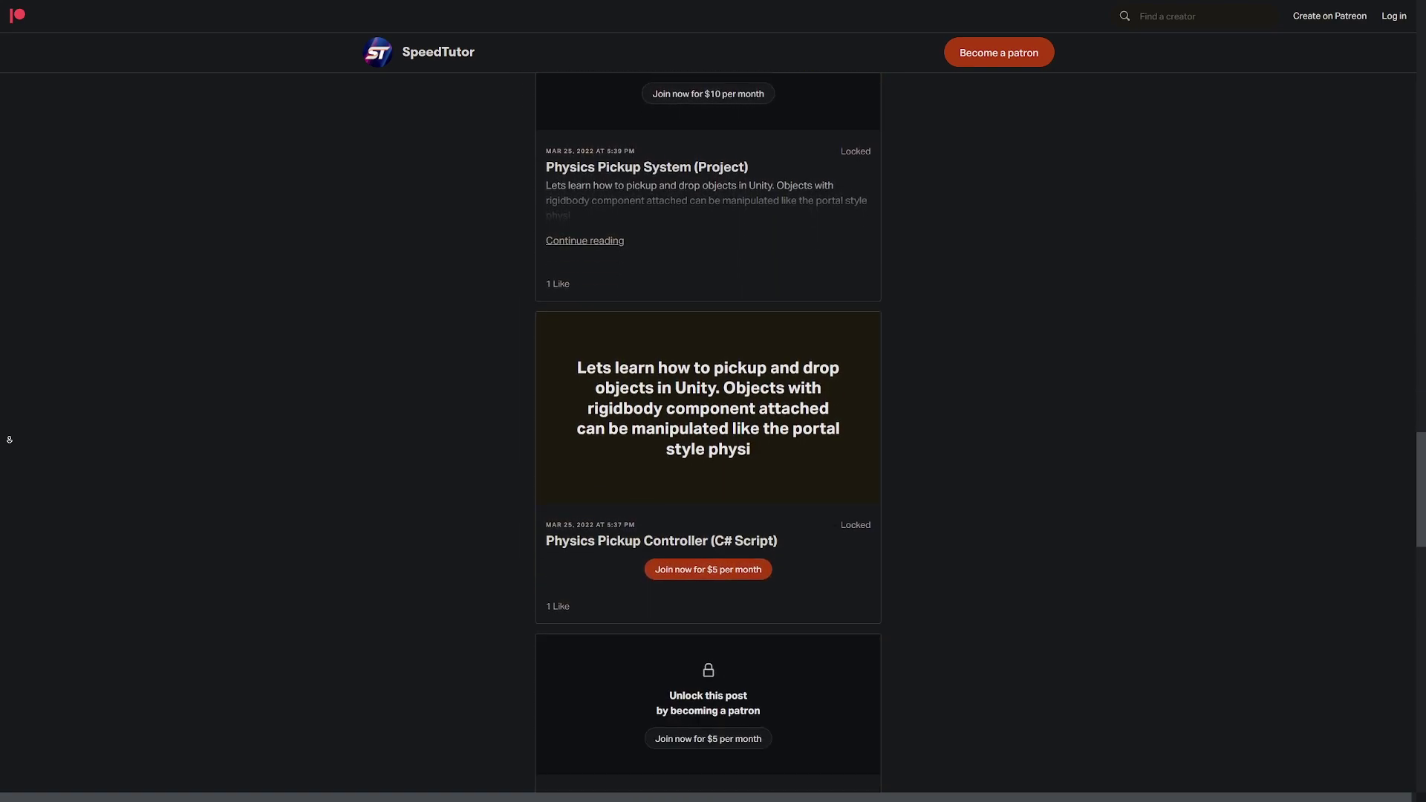
scroll(9, 440, "down", 5)
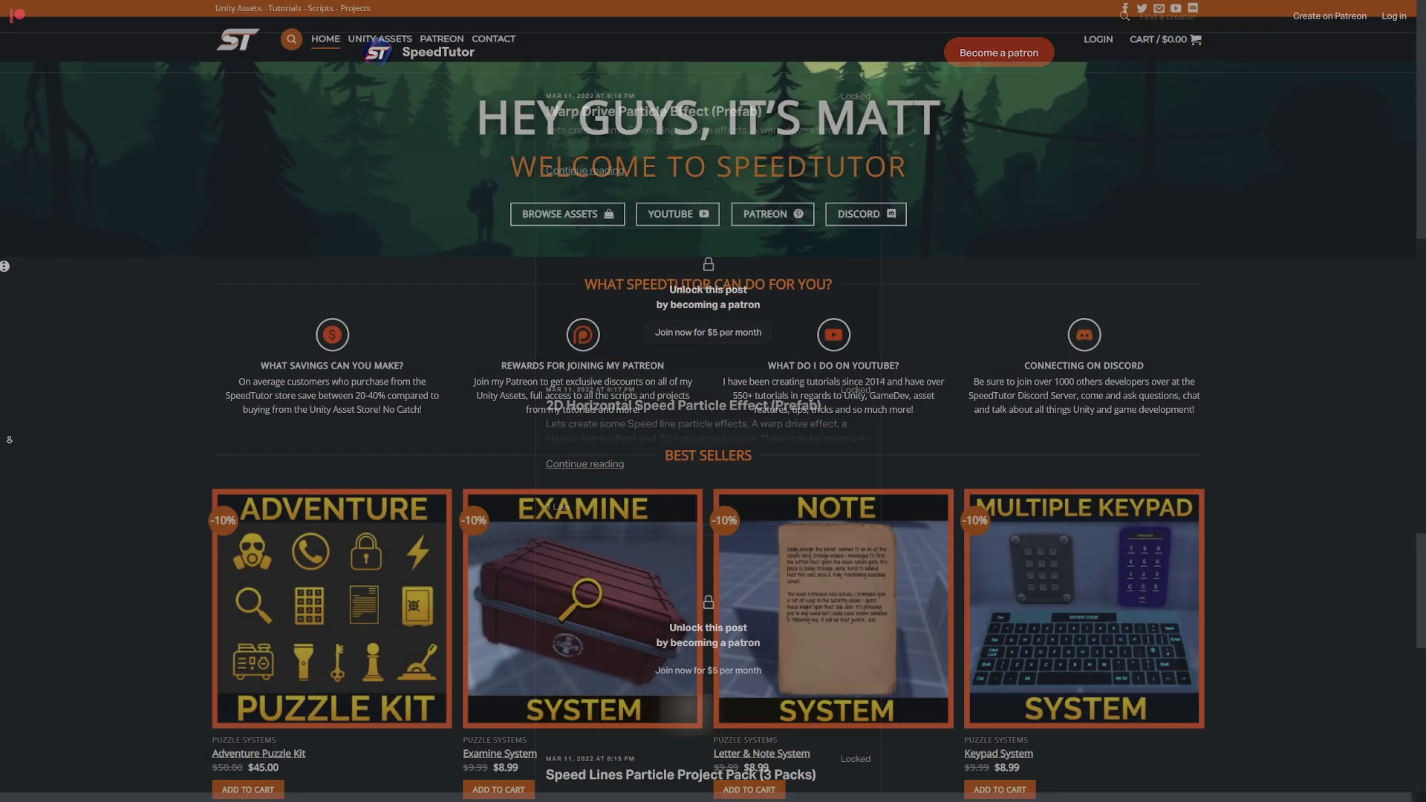
- Scroll the SpeedTutor homepage down to the Best Sellers and Puzzle Systems products
scroll(3, 275, "down", 2)
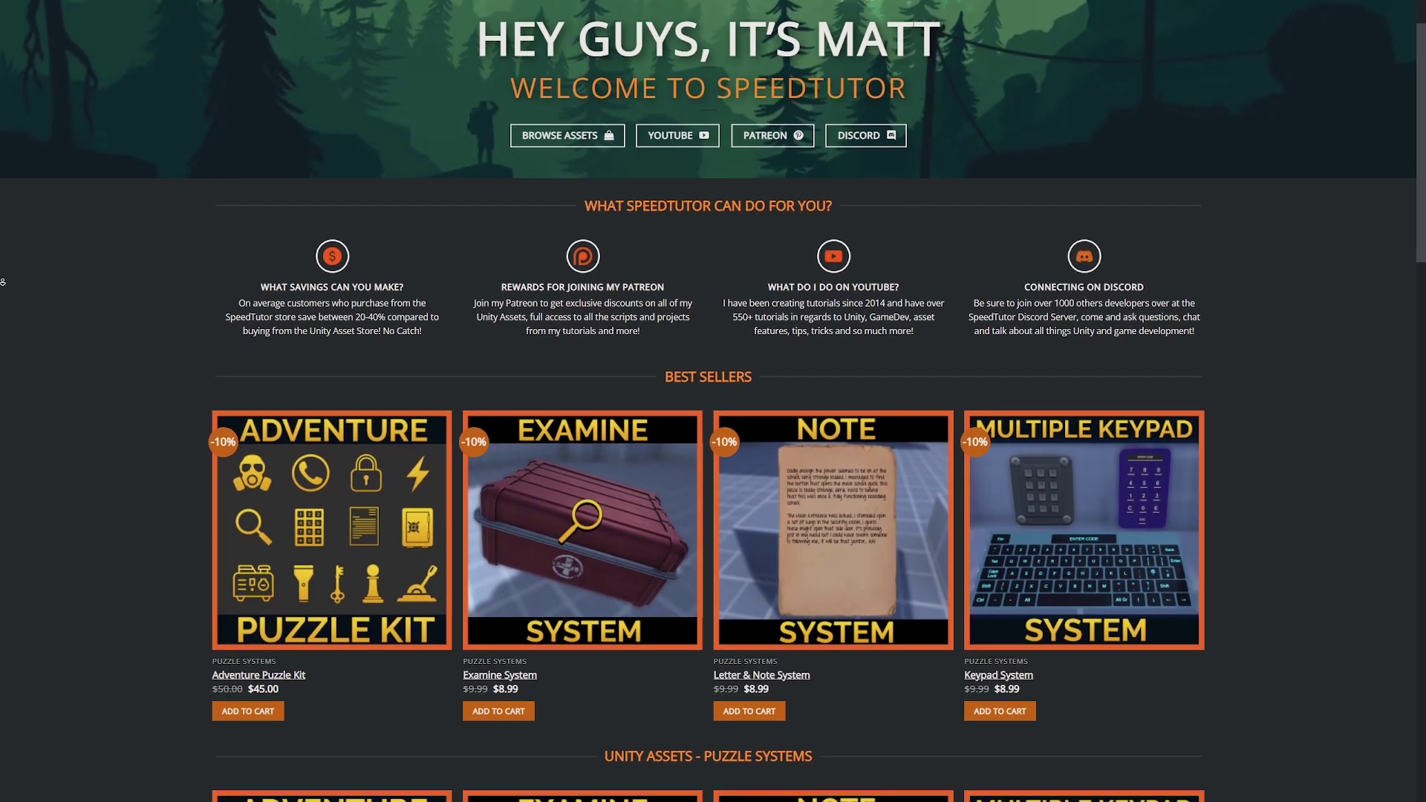
scroll(3, 283, "down", 3)
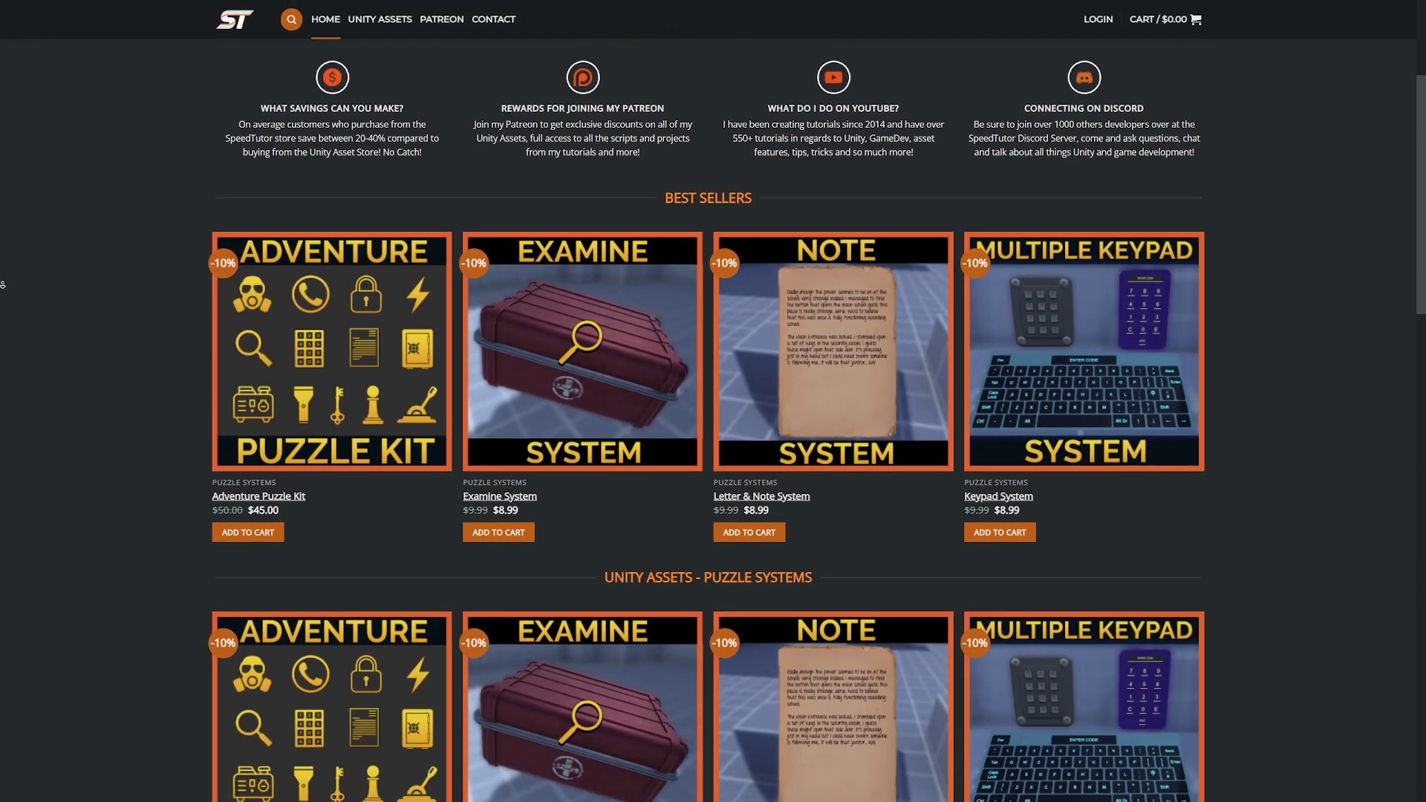
scroll(3, 285, "down", 3)
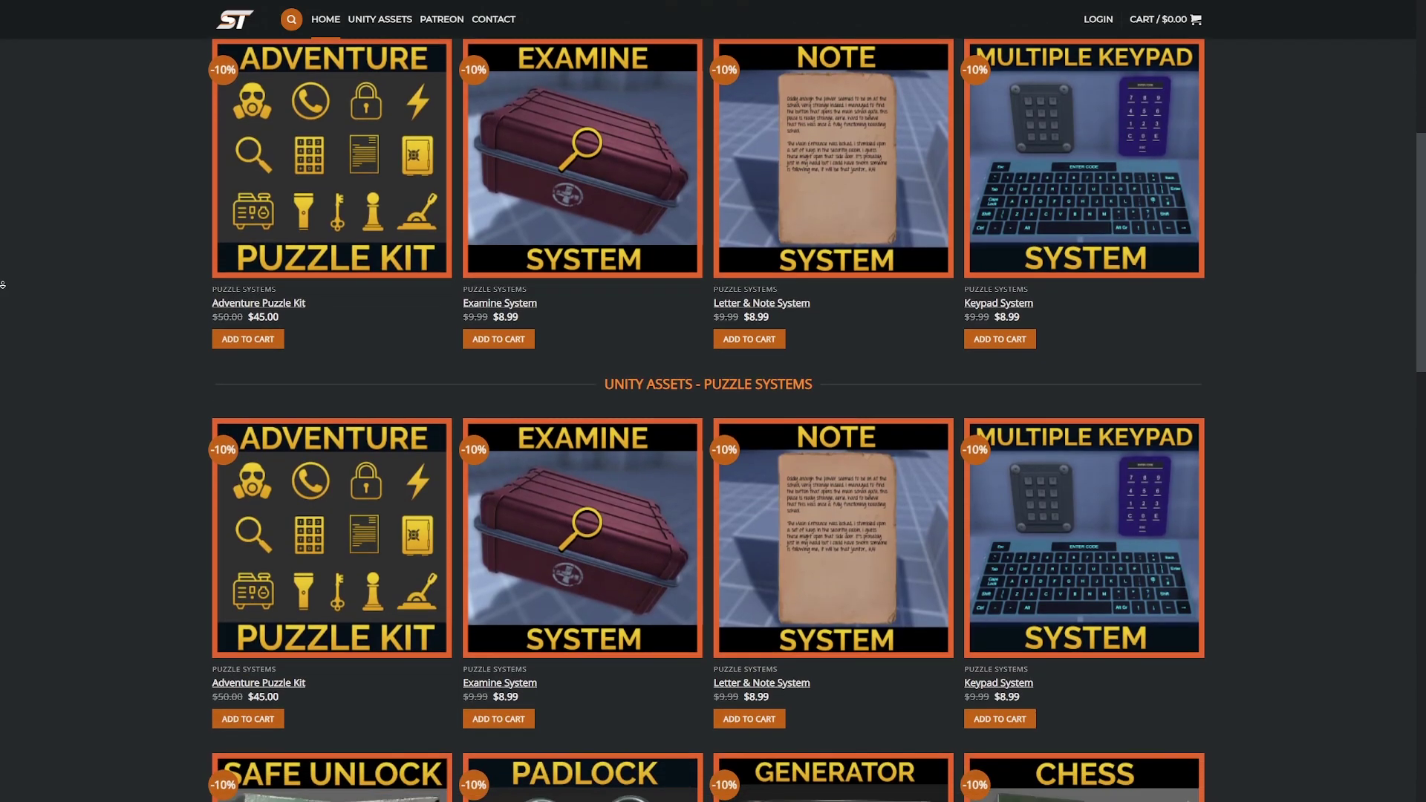